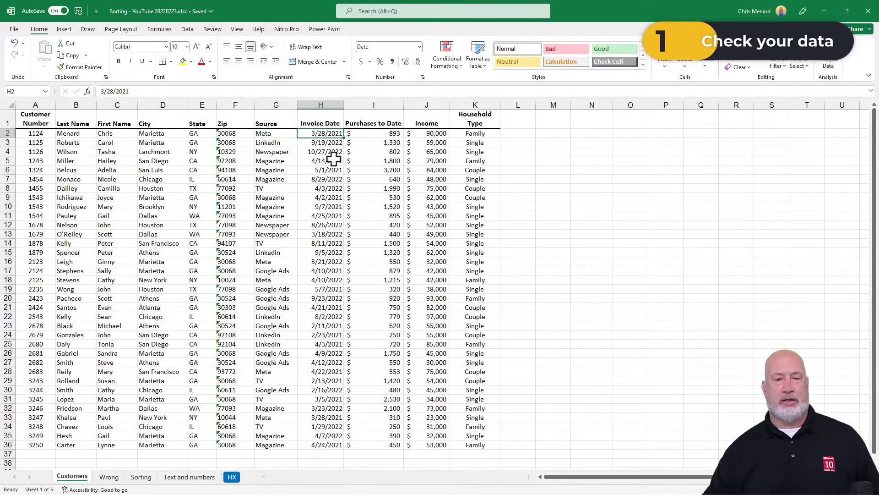
Step: Select the whole Customers table with Ctrl+A and cycle through its corners with Ctrl+period
click(277, 150)
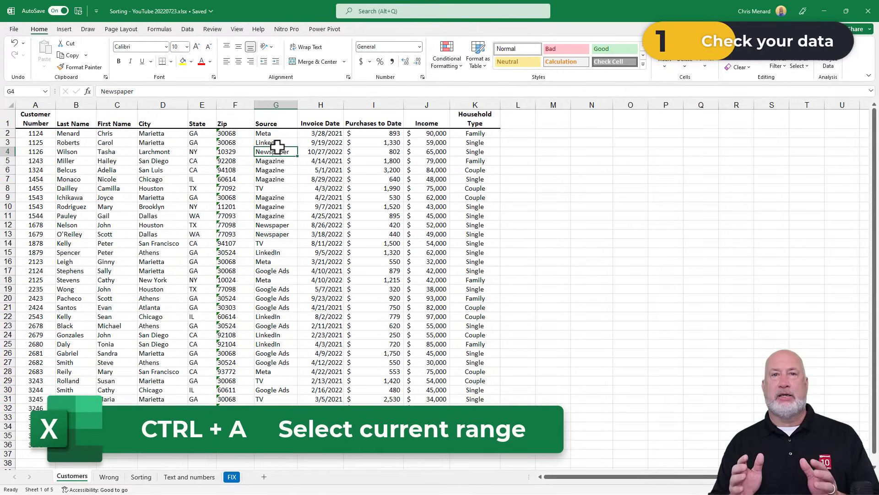
key(ctrl+a)
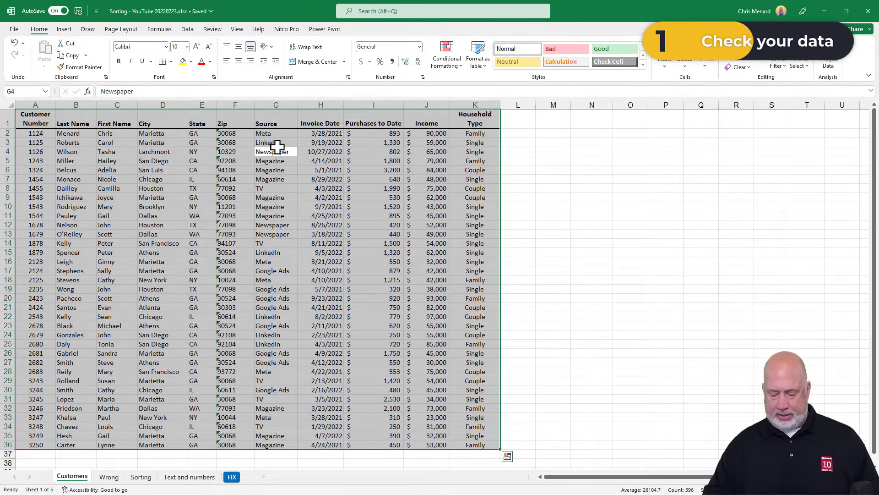
key(ctrl+period)
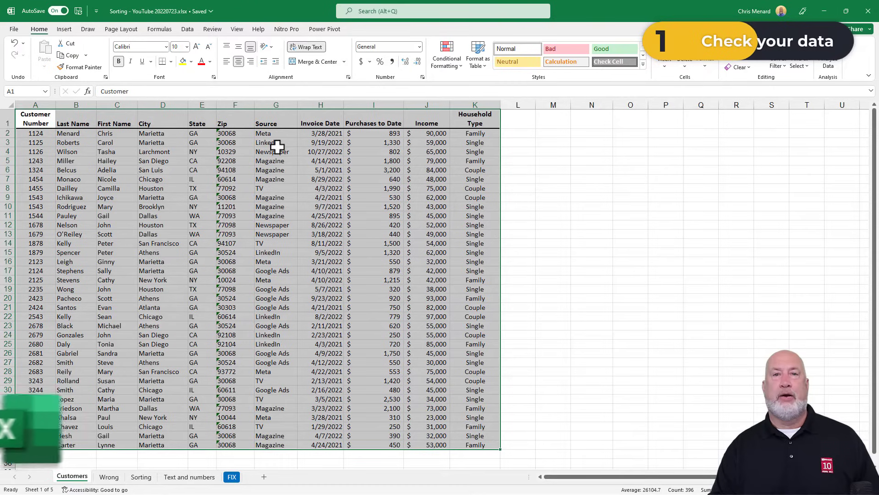
key(ctrl+period)
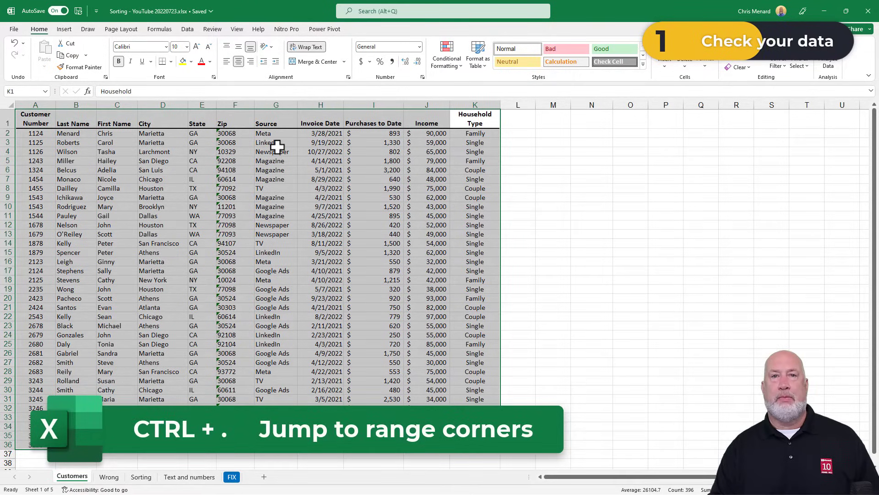
key(ctrl+period)
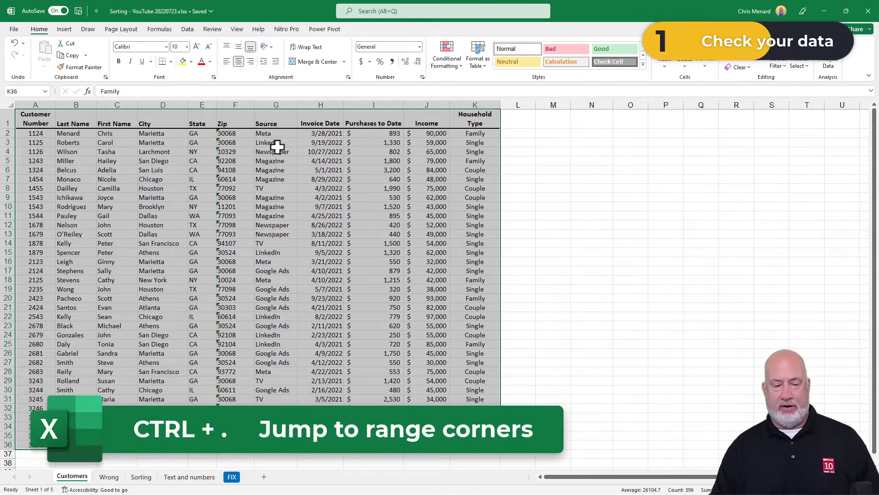
key(ctrl+period)
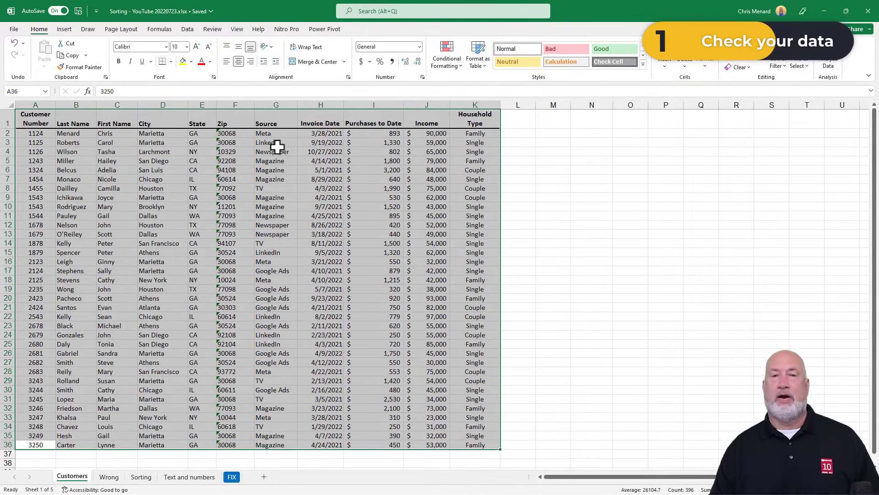
key(ctrl+period)
key(ctrl+period)
key(ctrl+period)
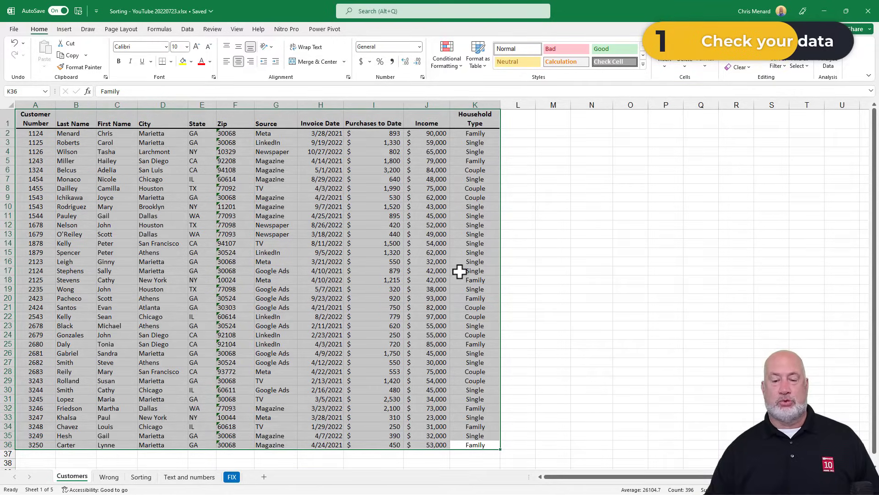
scroll(459, 273, down, 5)
scroll(459, 273, down, 5)
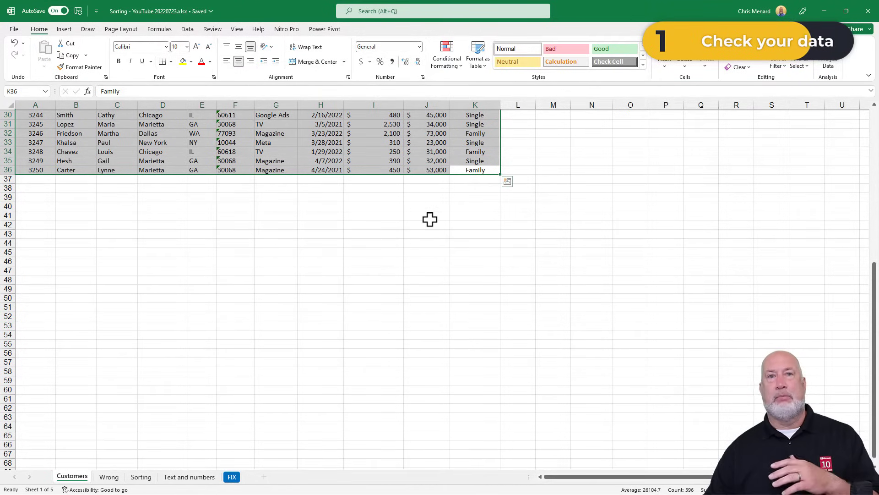
scroll(447, 232, up, 5)
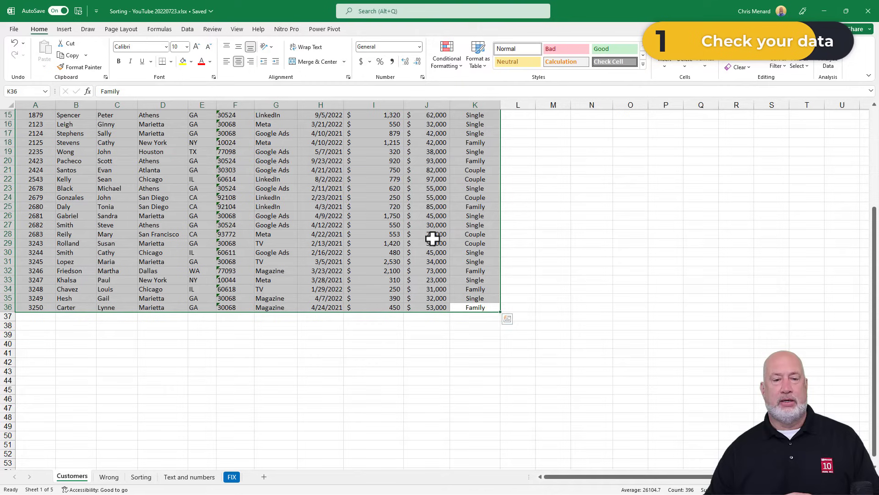
scroll(430, 237, up, 5)
click(279, 151)
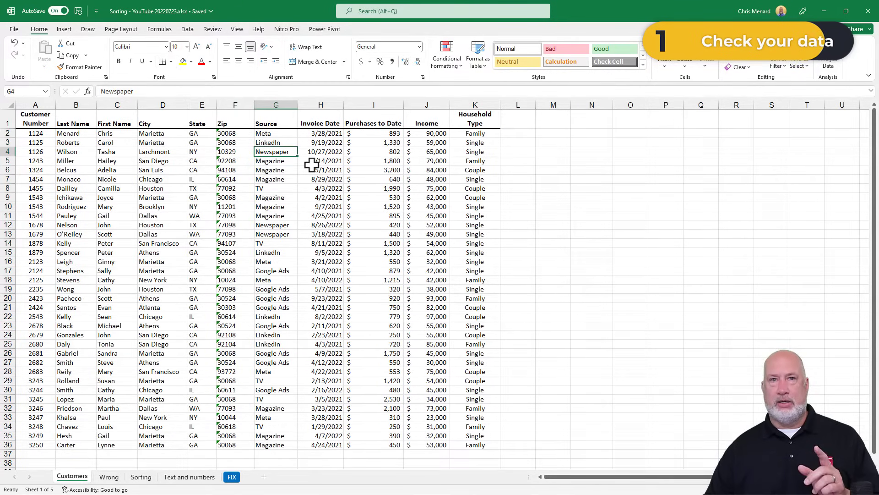
Step: Check the data range on the Wrong sheet, then return to the Customers sheet
click(110, 477)
click(168, 177)
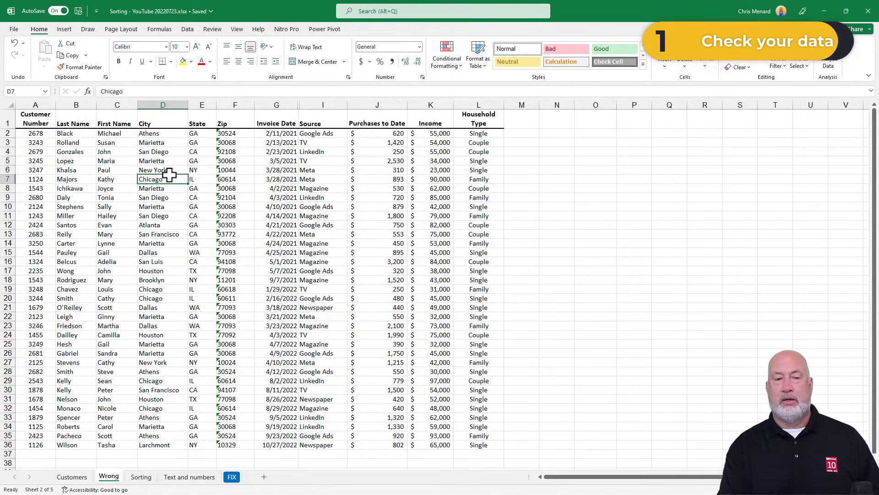
key(ctrl+a)
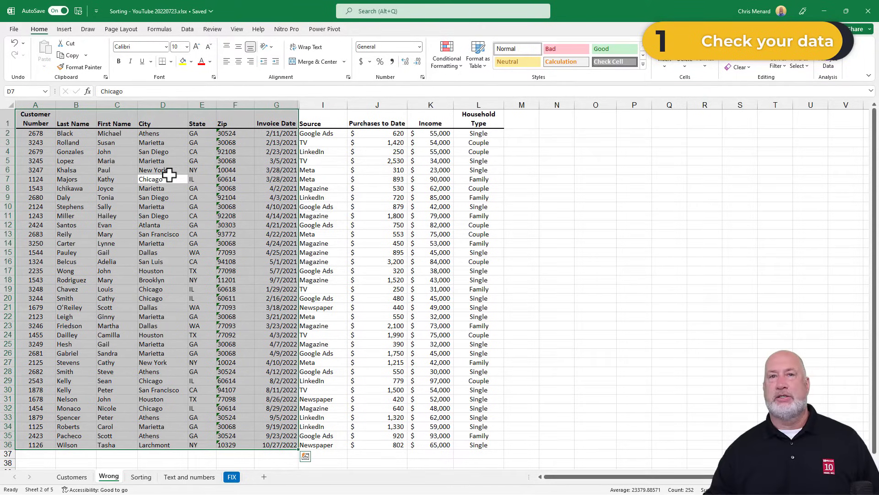
click(83, 478)
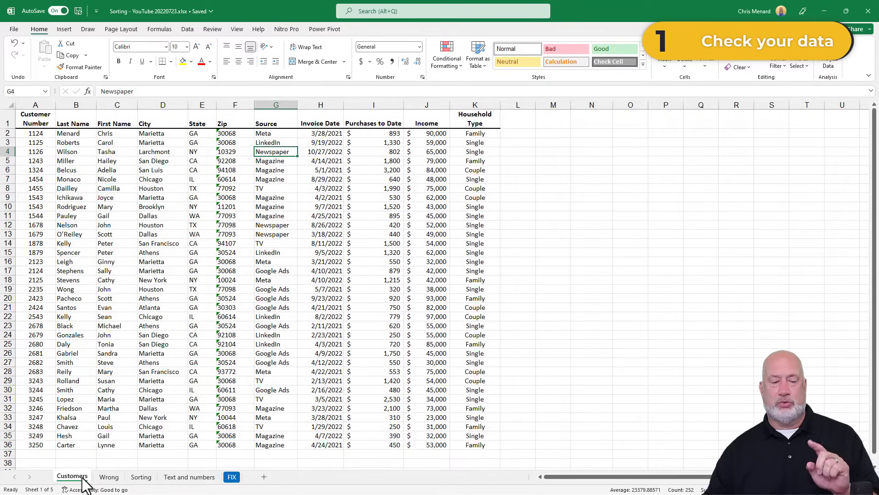
Step: Fill row 2 (A2:K2) of the customer table yellow
click(197, 280)
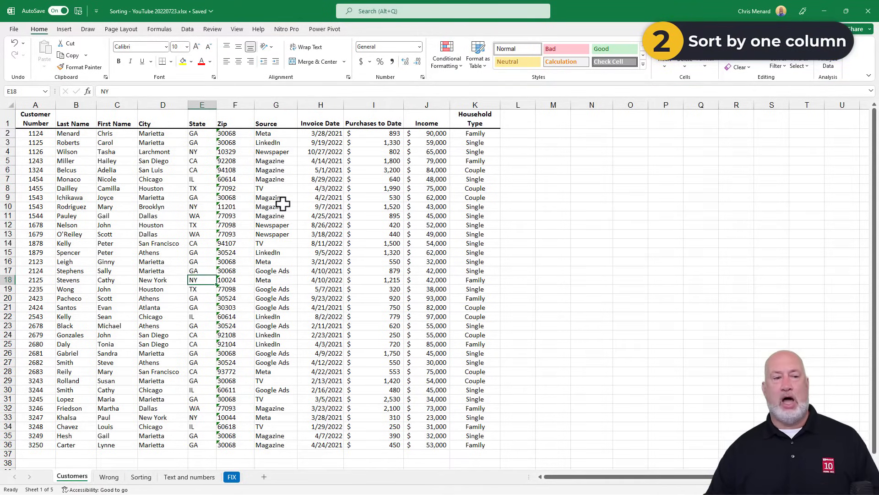
drag(39, 134, 475, 133)
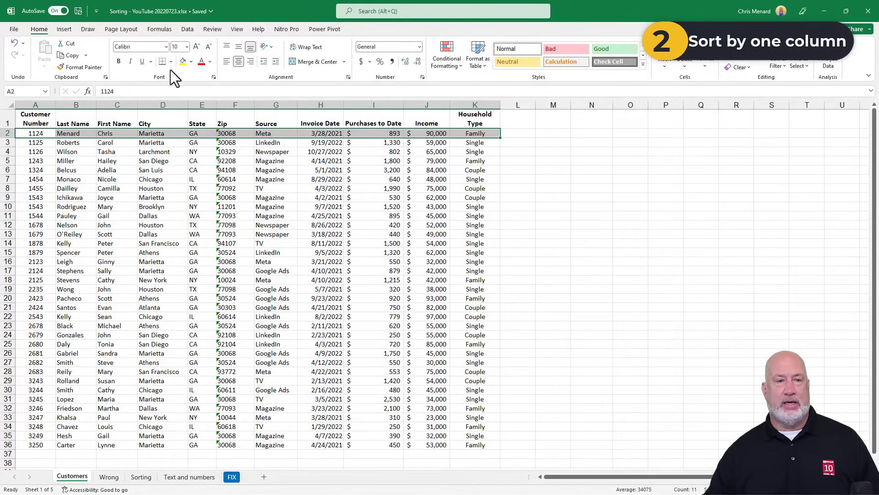
click(182, 62)
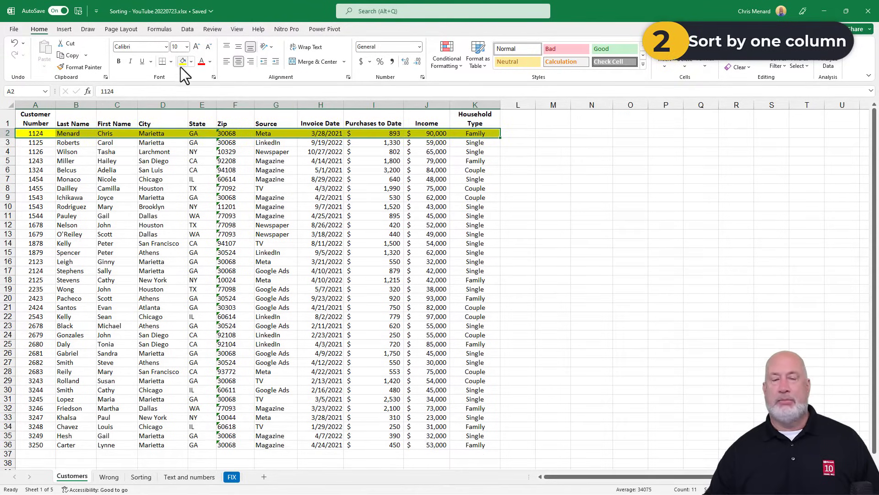
click(179, 172)
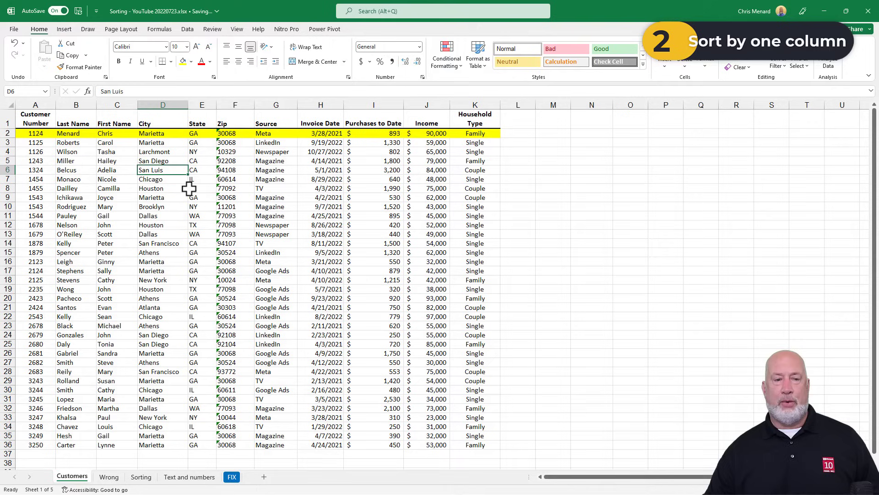
Step: Sort the table by State, A to Z
right_click(200, 179)
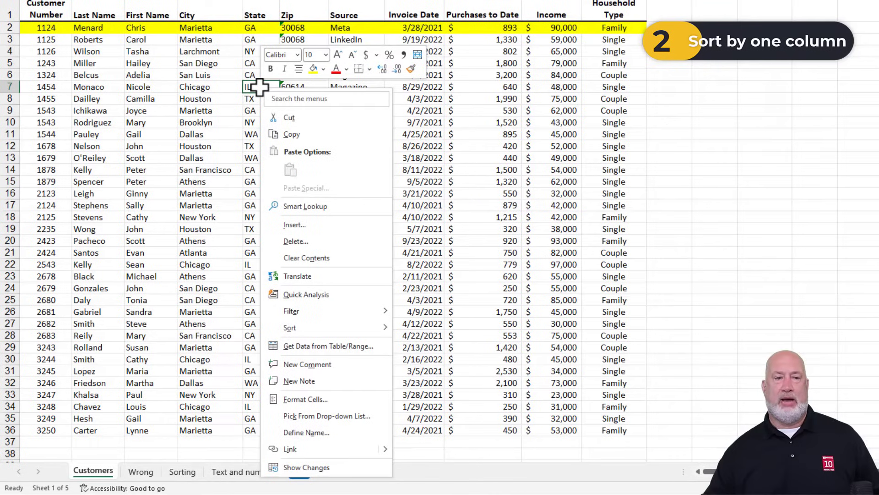
mouse_move(330, 330)
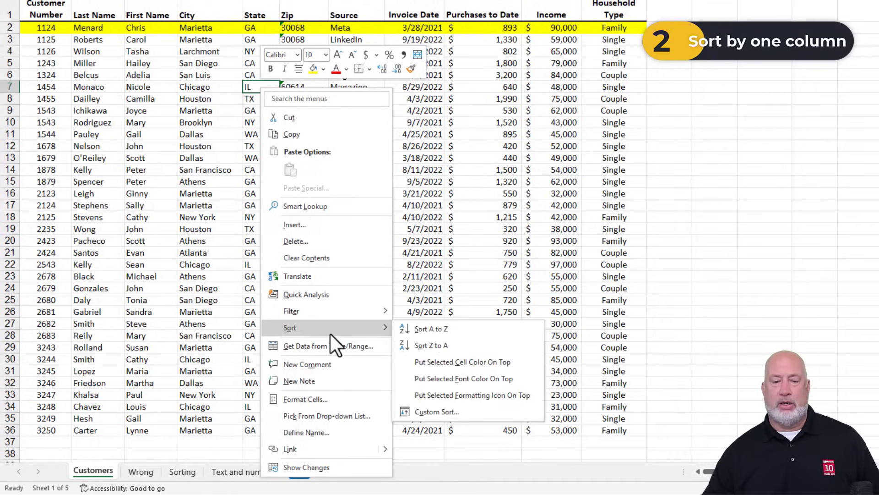
click(442, 328)
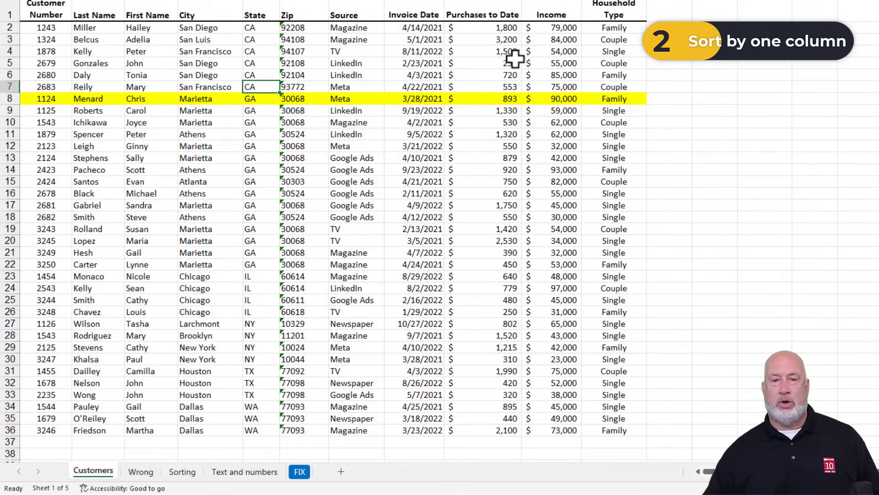
Step: Sort the table by Purchases to Date, largest to smallest
right_click(471, 40)
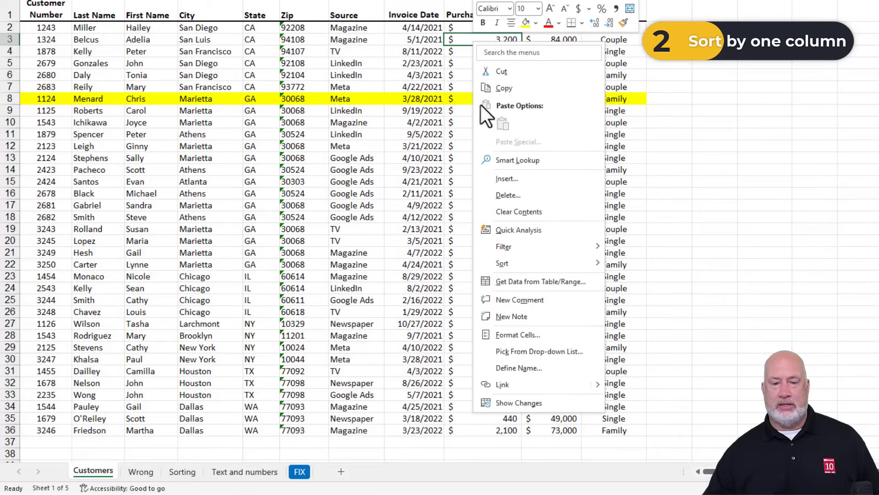
mouse_move(511, 264)
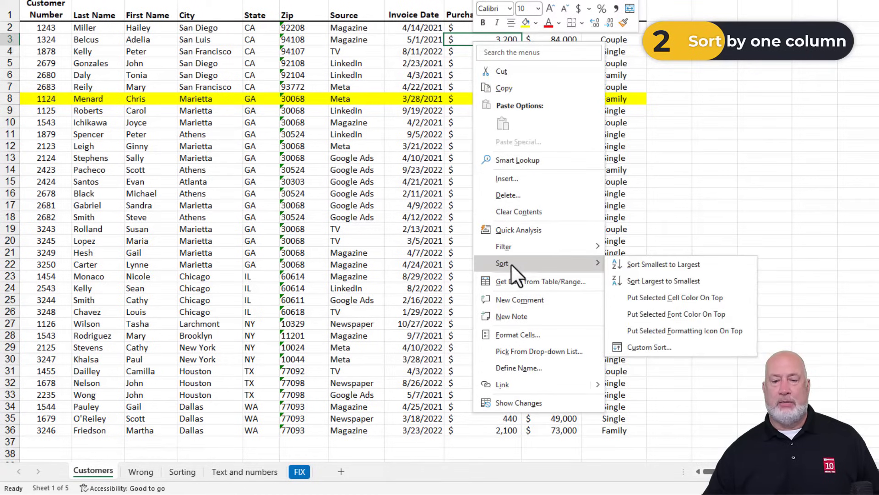
click(678, 281)
click(398, 107)
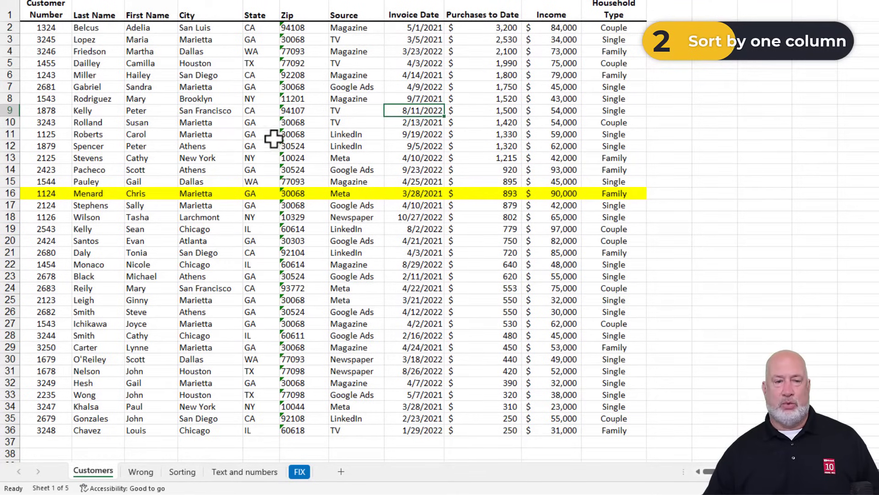
Step: Sort the Customers table by Source, A to Z
click(345, 64)
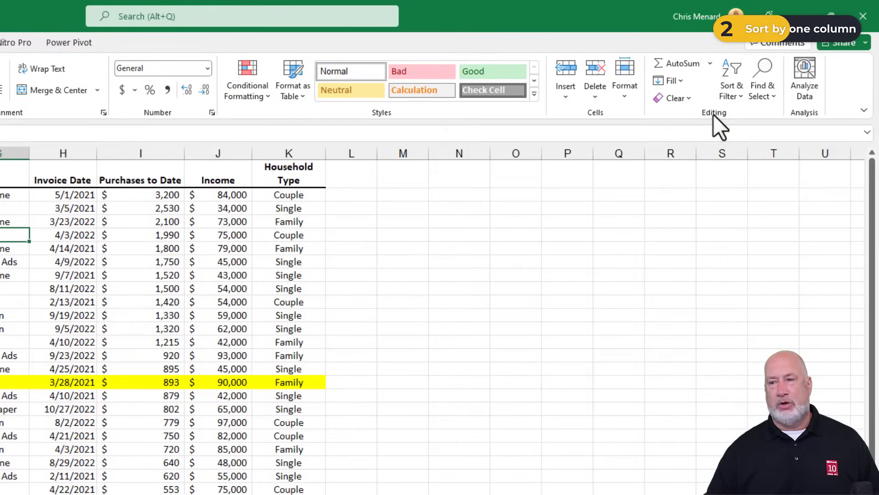
click(735, 94)
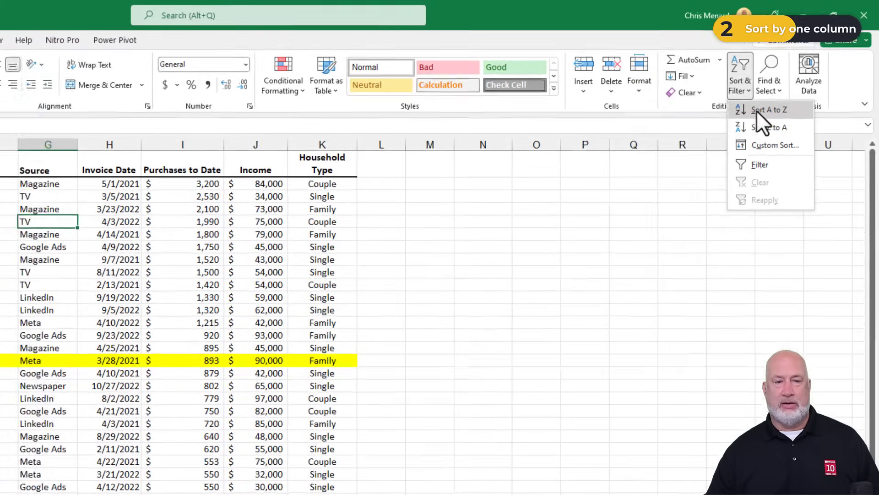
click(756, 111)
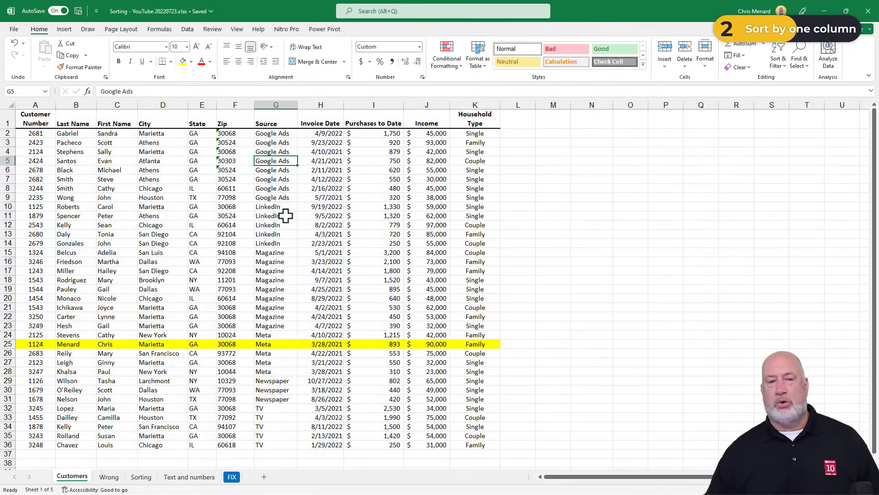
click(779, 68)
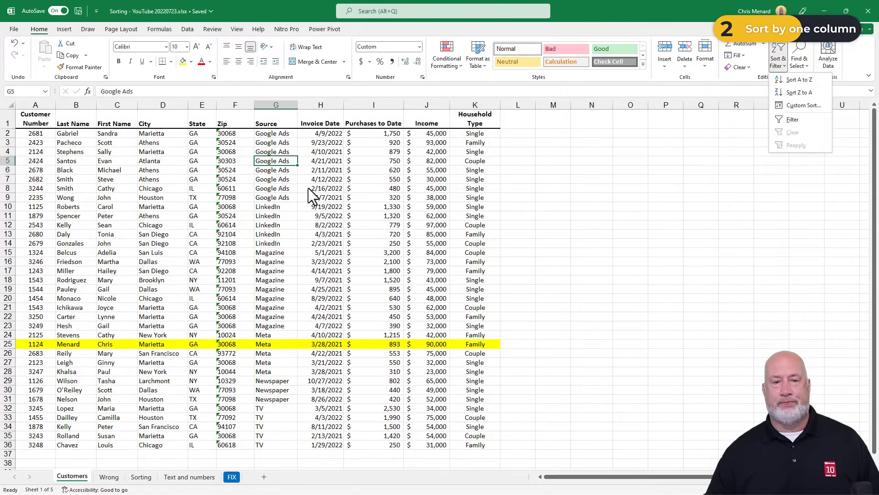
key(Escape)
Step: Re-sort the table by State, A to Z, from the Data tab
click(188, 29)
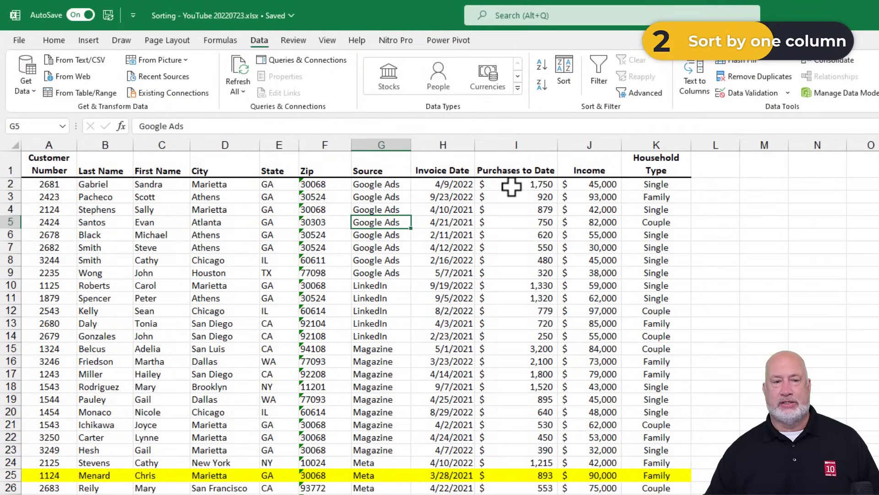
click(274, 196)
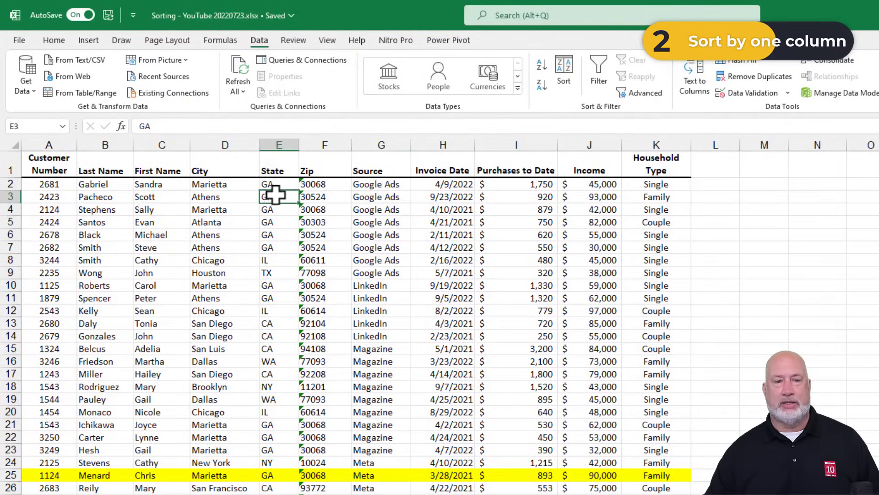
click(546, 65)
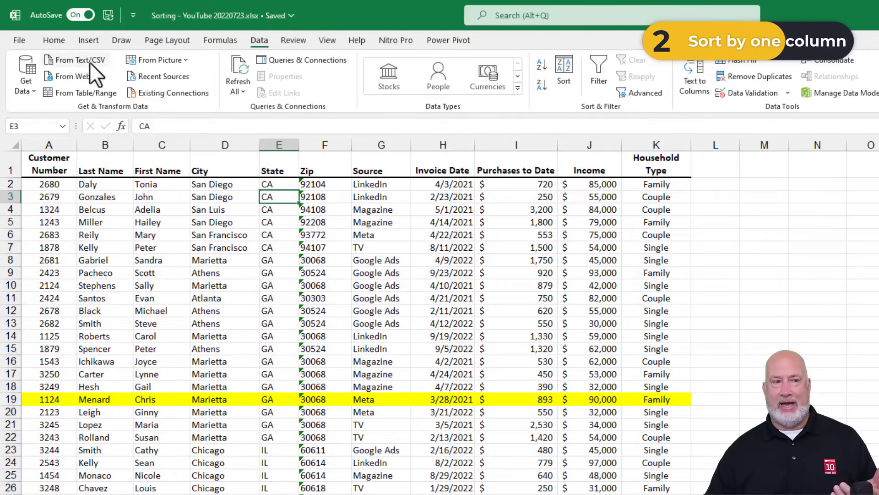
click(57, 40)
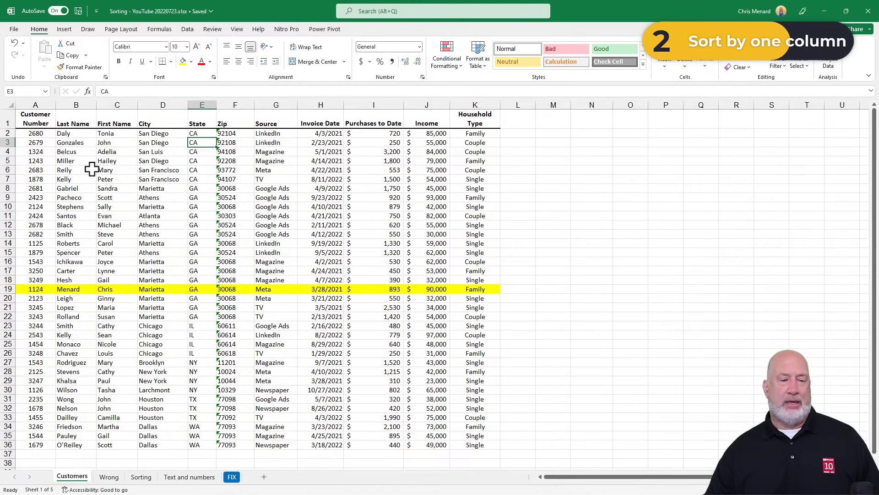
Step: On the Wrong sheet, unhide the blank column H and adjust its width
click(110, 477)
click(234, 208)
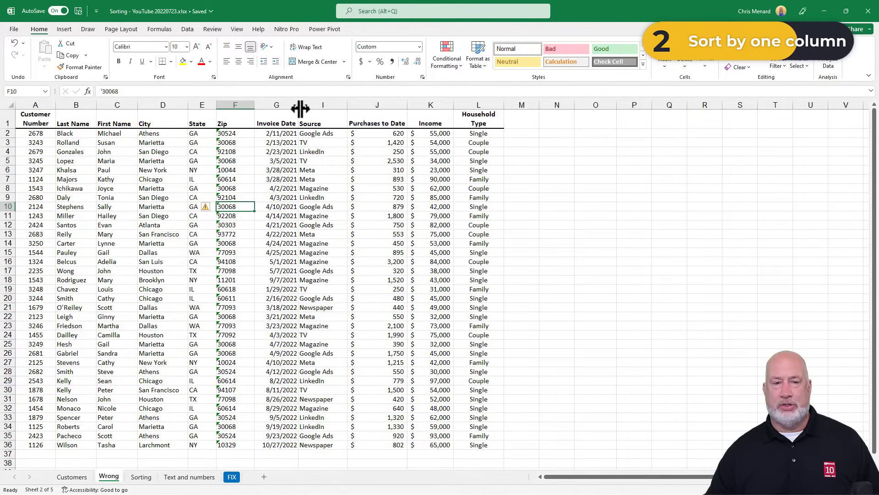
drag(300, 106, 310, 107)
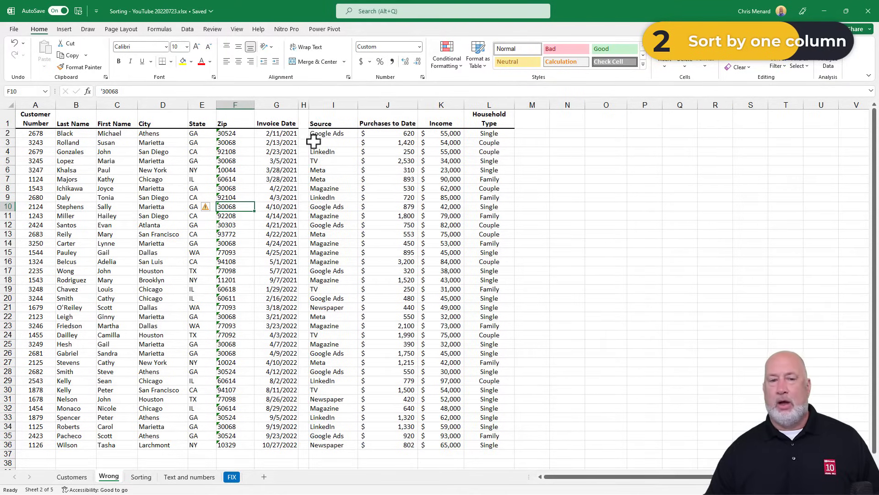
click(278, 131)
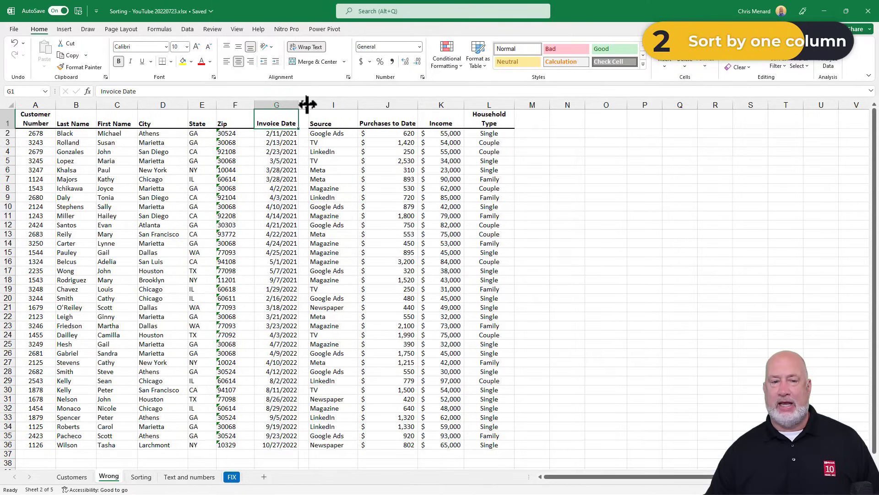
mouse_move(306, 104)
mouse_down()
mouse_move(295, 104)
mouse_move(304, 108)
mouse_up()
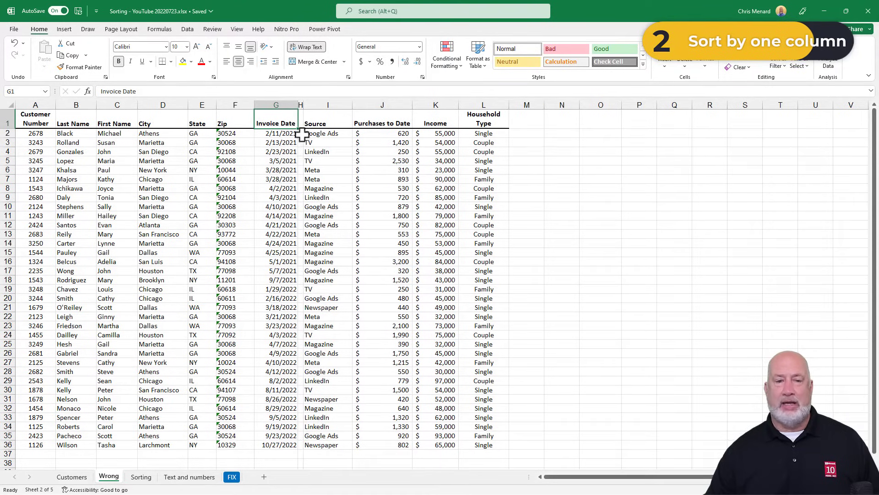
Step: Fill the row 4 record yellow to track it
click(342, 169)
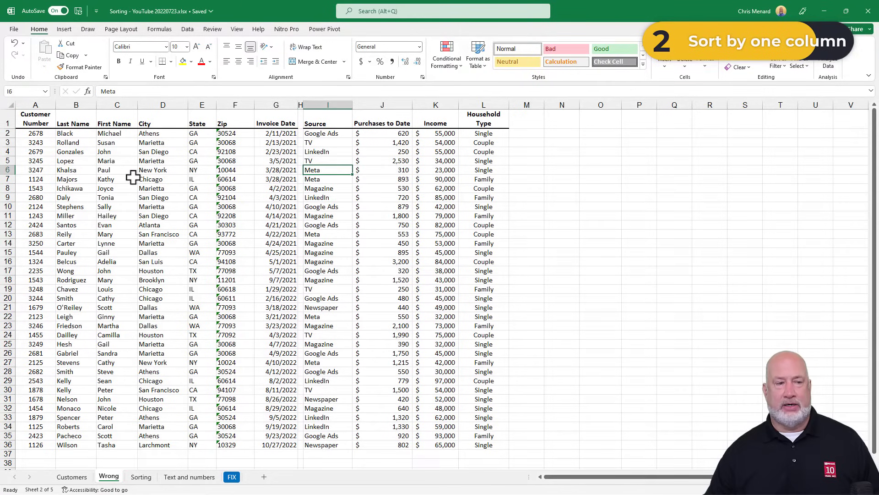
drag(41, 150, 474, 151)
click(184, 61)
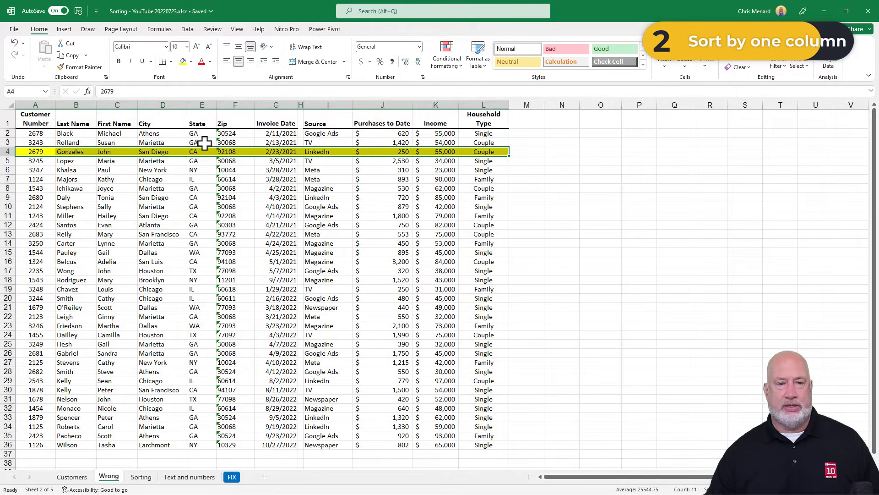
Step: Sort the Wrong sheet data by State, A to Z
click(197, 153)
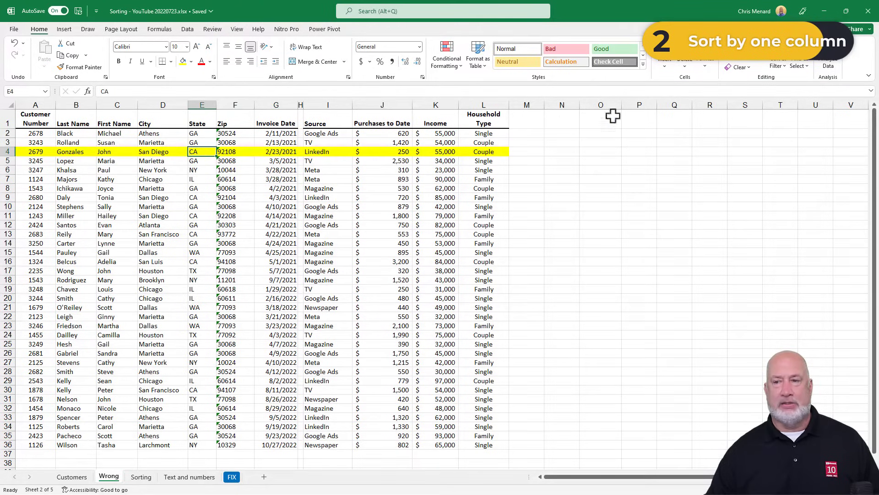
click(778, 65)
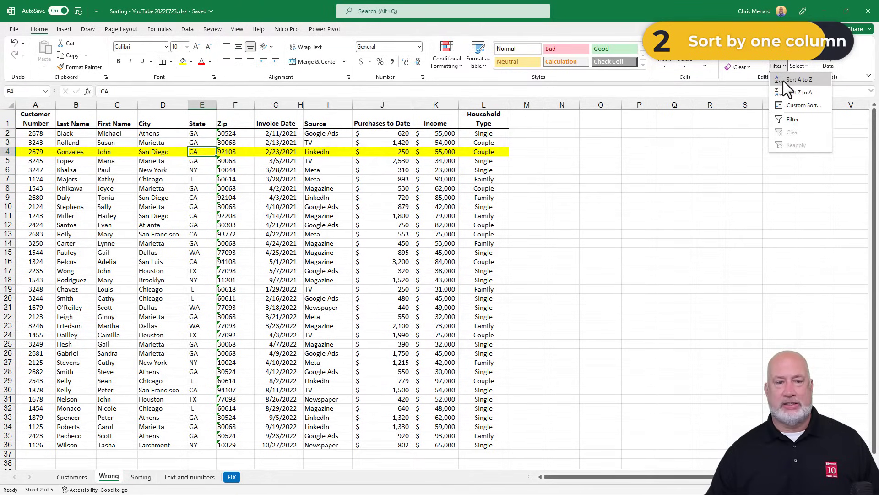
click(799, 80)
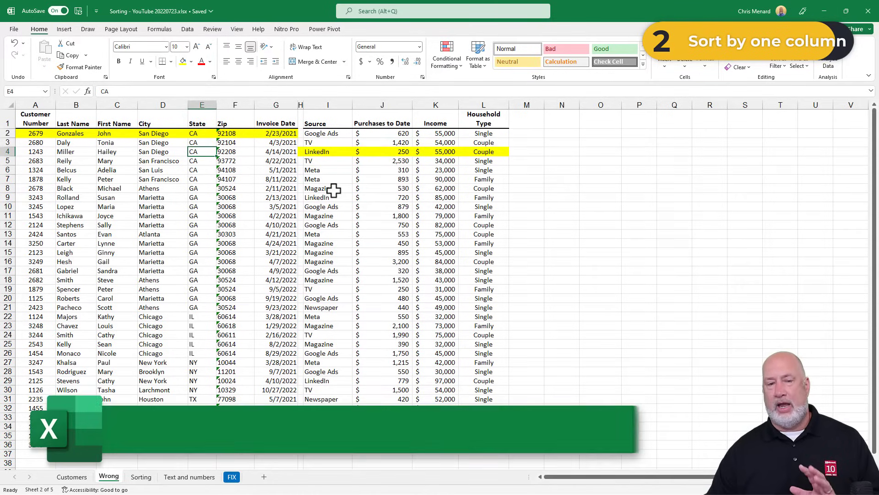
click(329, 170)
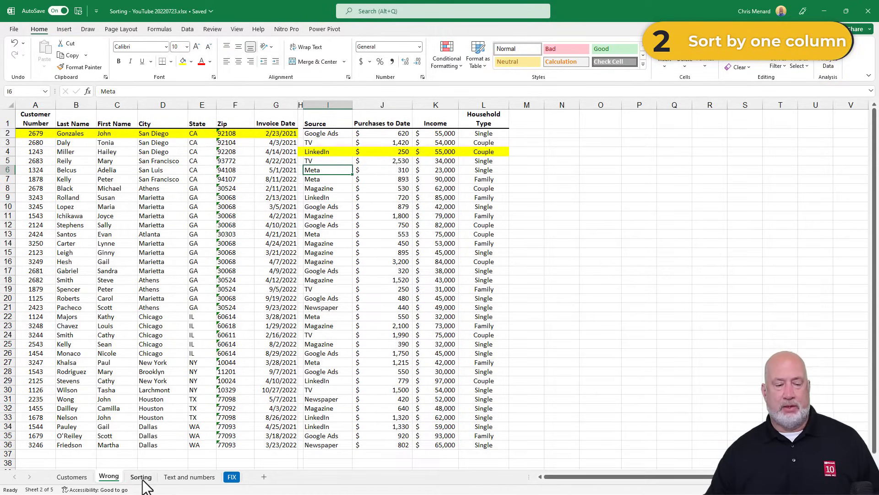
Step: On the Customers sheet, set row 19 to No Fill
click(72, 477)
drag(37, 289, 457, 287)
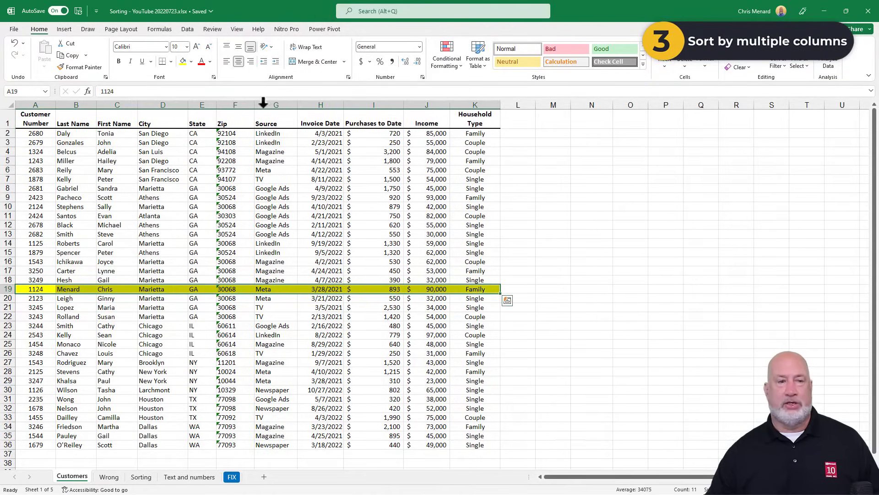
click(192, 62)
click(188, 160)
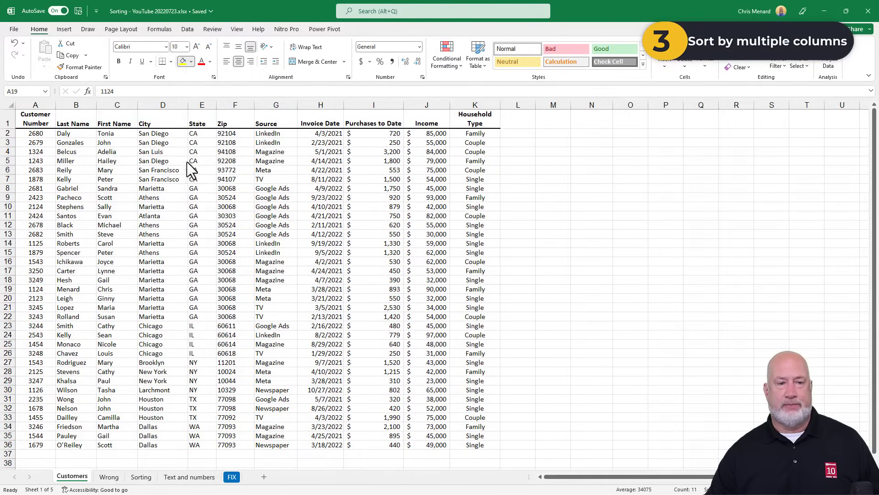
Step: Open Custom Sort for the table from cell G4
click(270, 151)
click(187, 29)
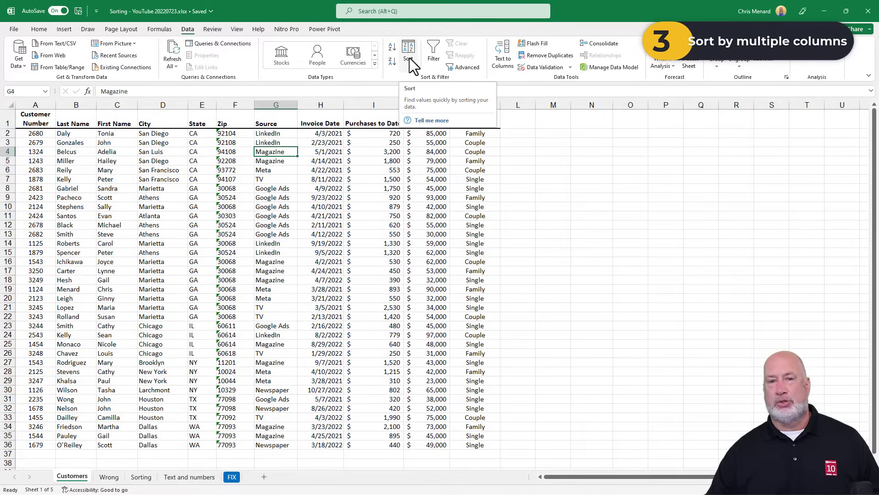
right_click(279, 153)
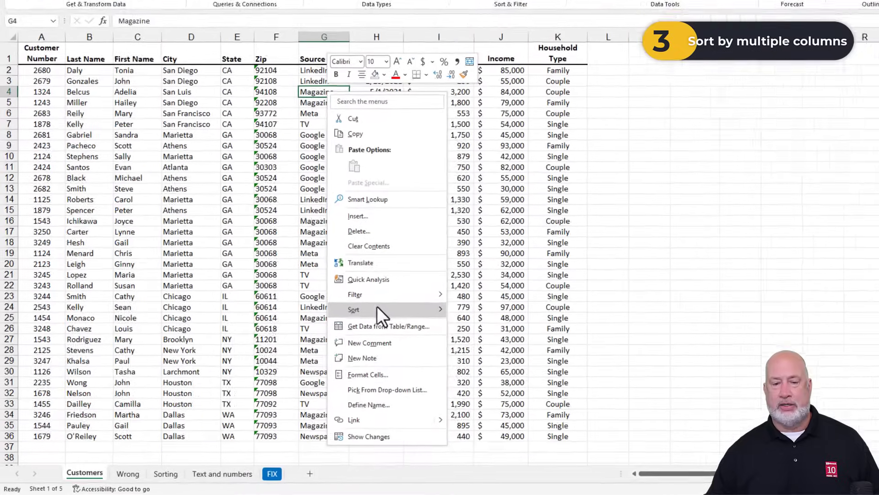
mouse_move(321, 336)
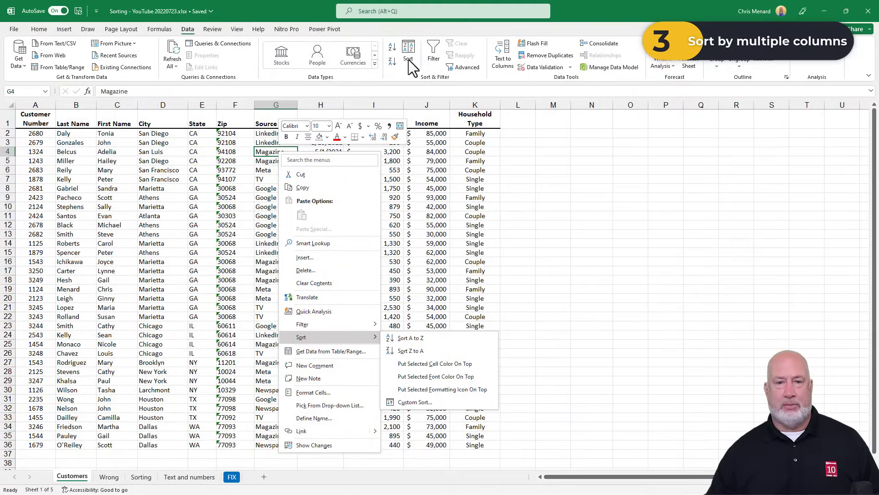
click(408, 61)
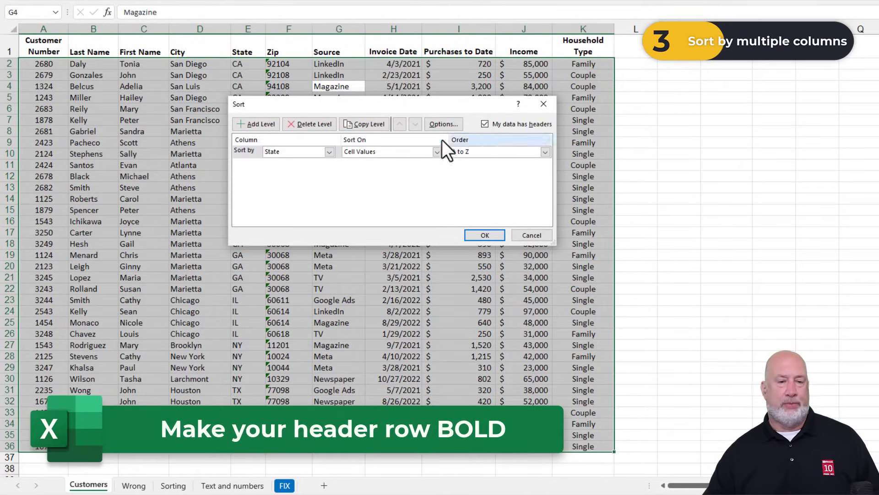
Step: Add sort levels State, City, Source and Household Type, each A to Z
click(329, 152)
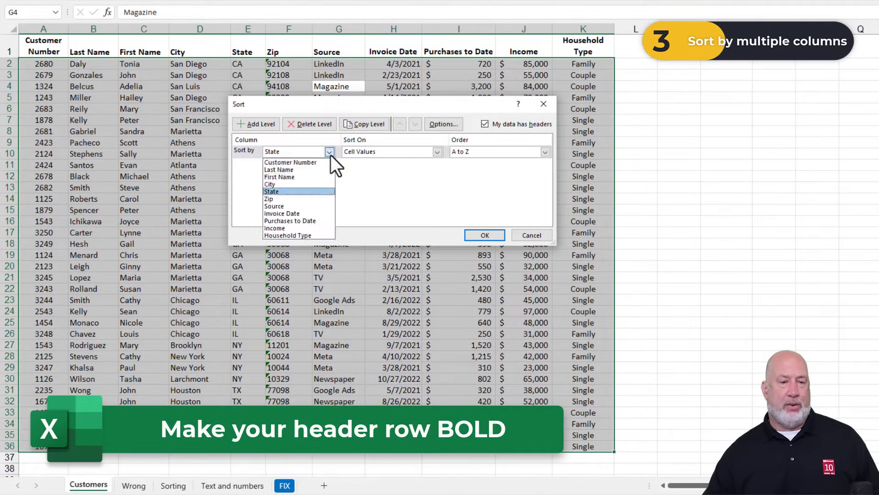
click(291, 193)
click(265, 123)
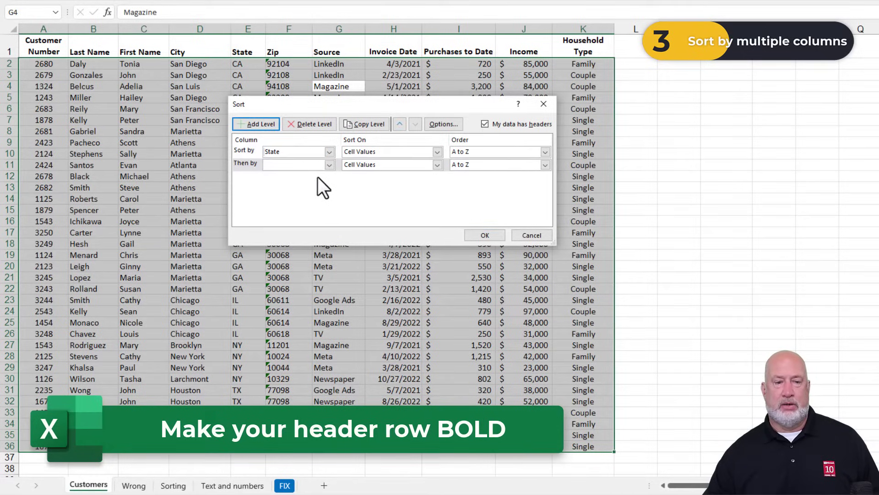
click(329, 165)
click(305, 199)
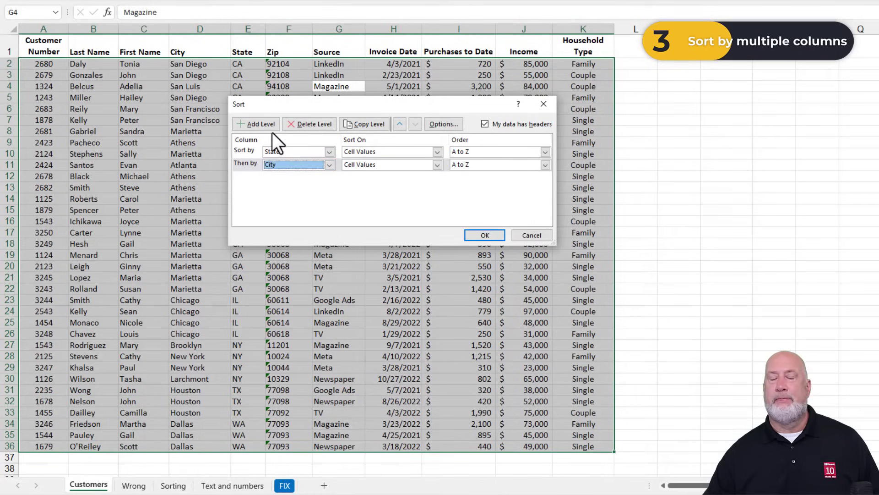
click(266, 127)
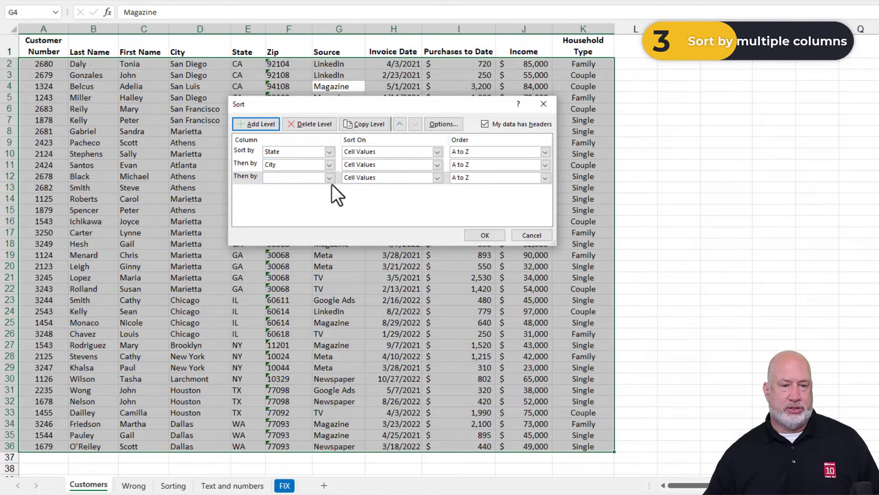
click(329, 178)
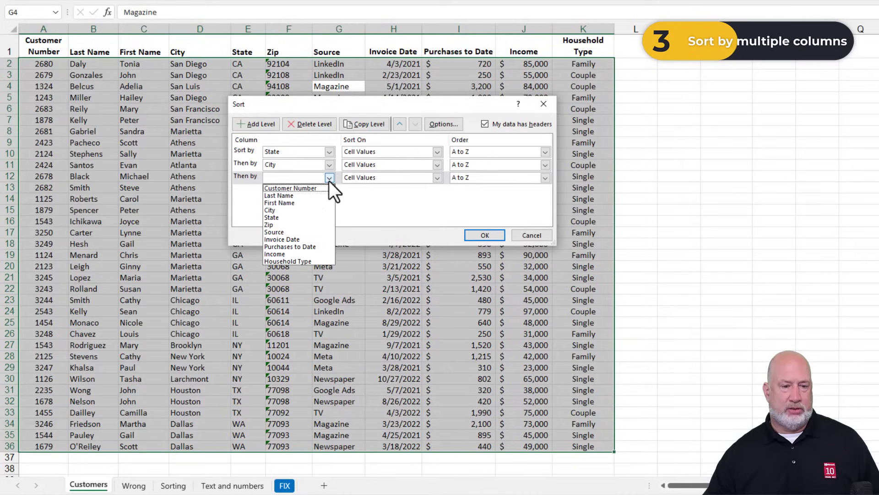
click(288, 232)
click(261, 123)
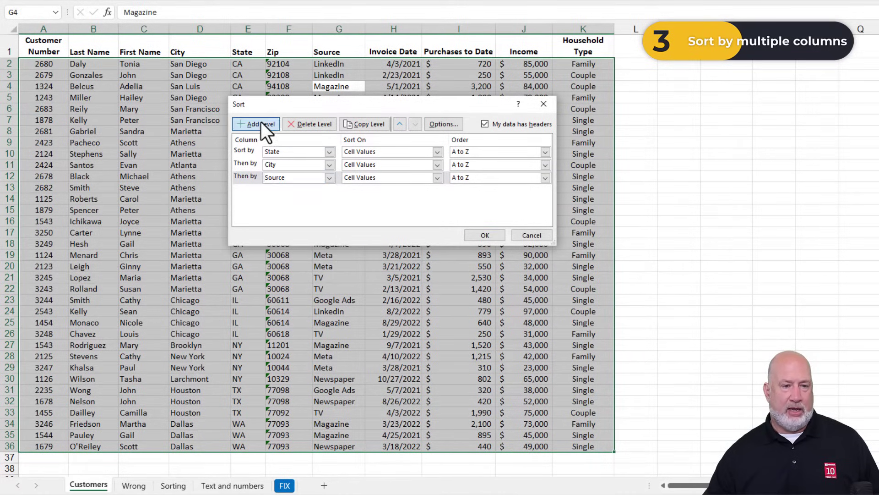
click(329, 190)
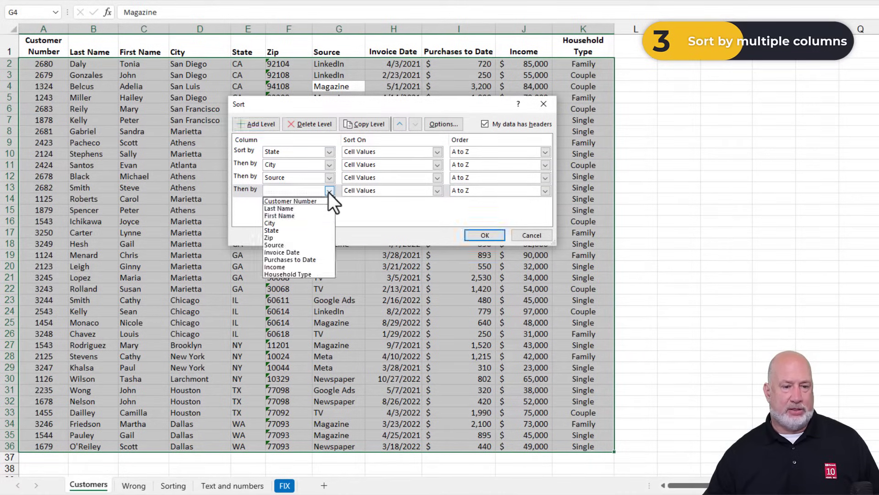
click(293, 273)
Step: Add a fifth level: Purchases to Date, Largest to Smallest
click(257, 122)
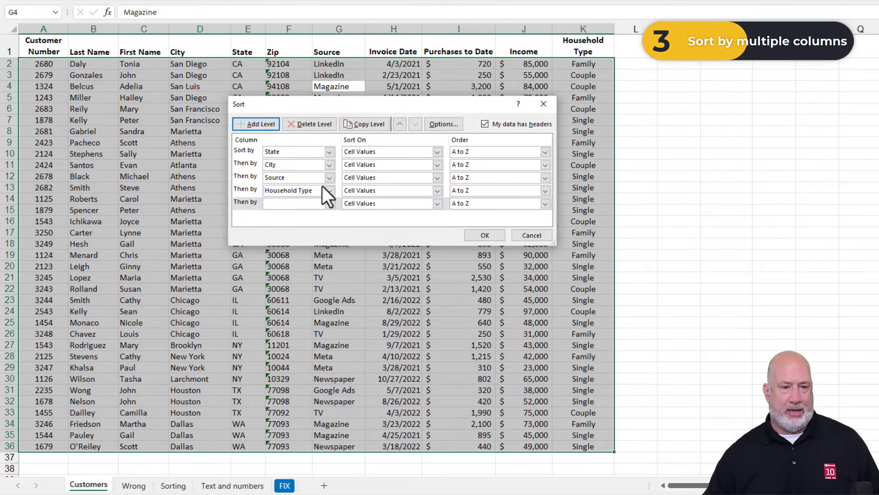
click(328, 204)
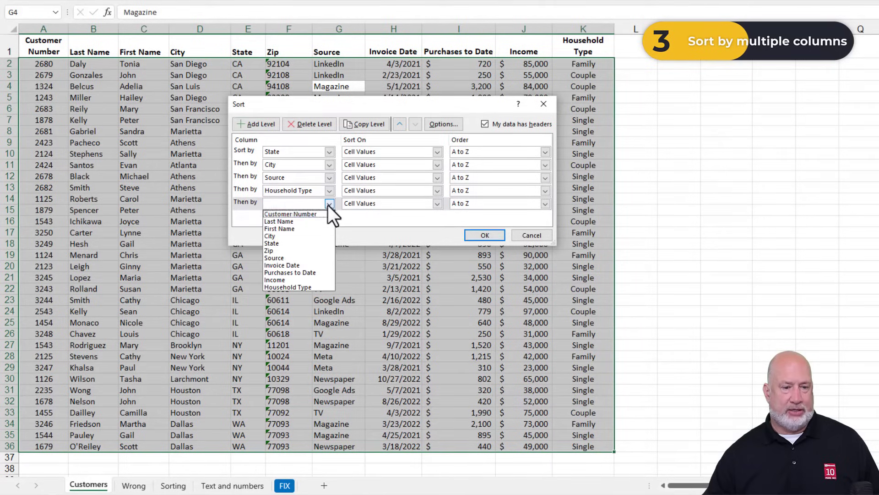
click(309, 272)
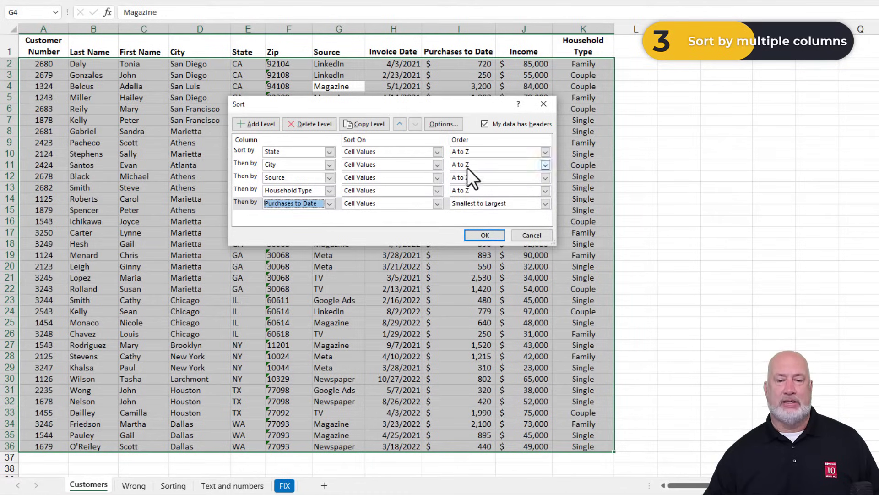
click(472, 205)
click(472, 221)
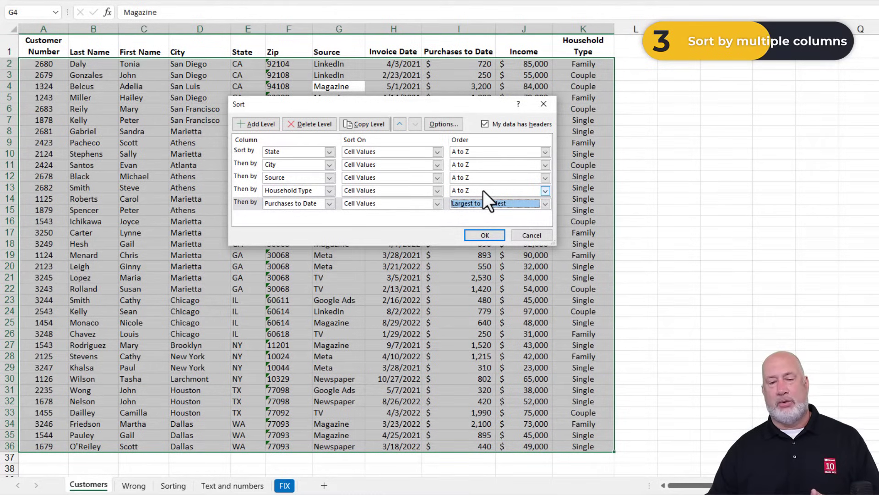
Step: Move City above State, then return it below State
click(246, 164)
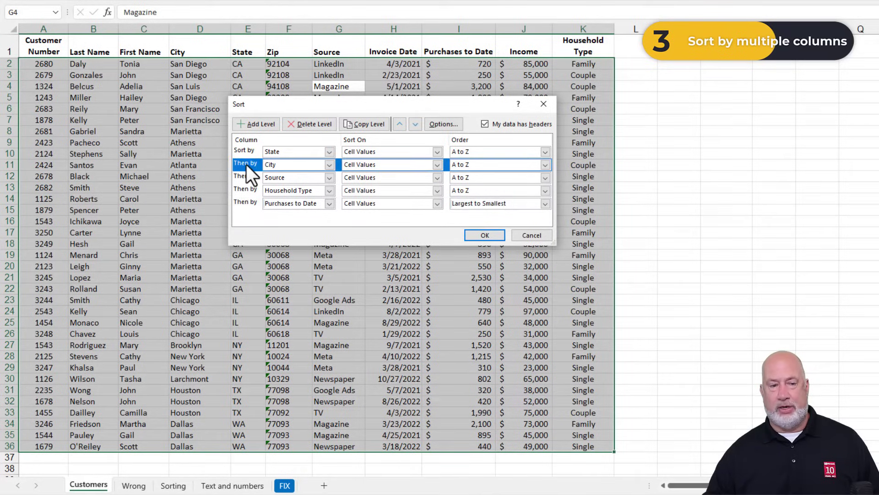
click(399, 124)
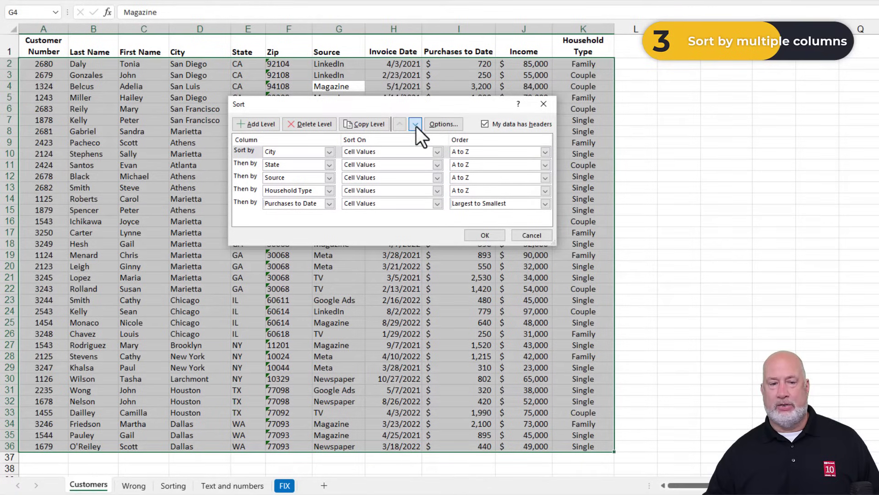
click(415, 125)
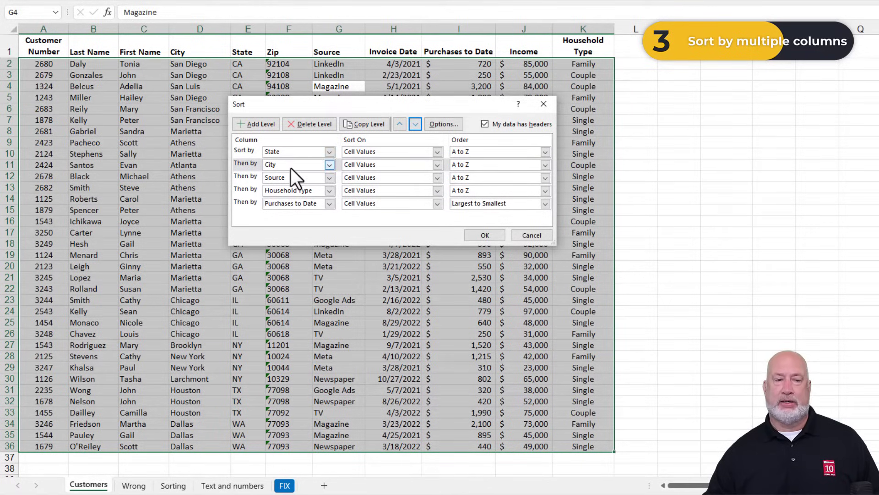
click(250, 191)
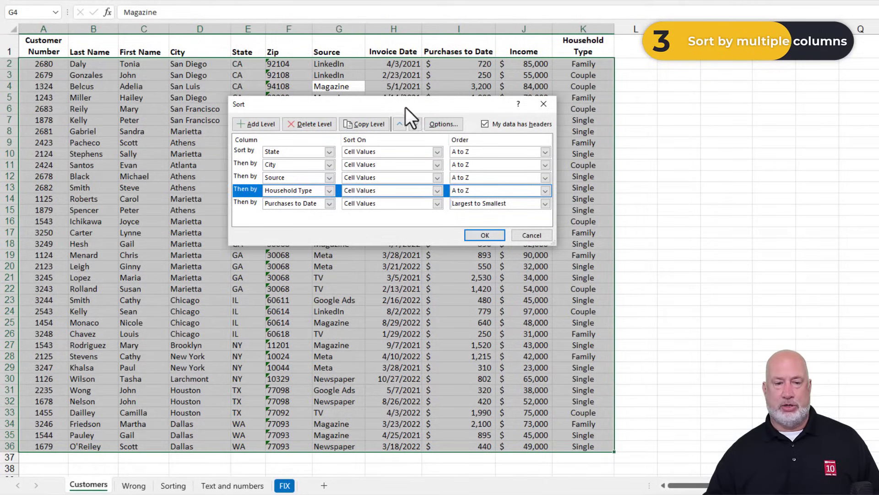
drag(406, 106, 441, 83)
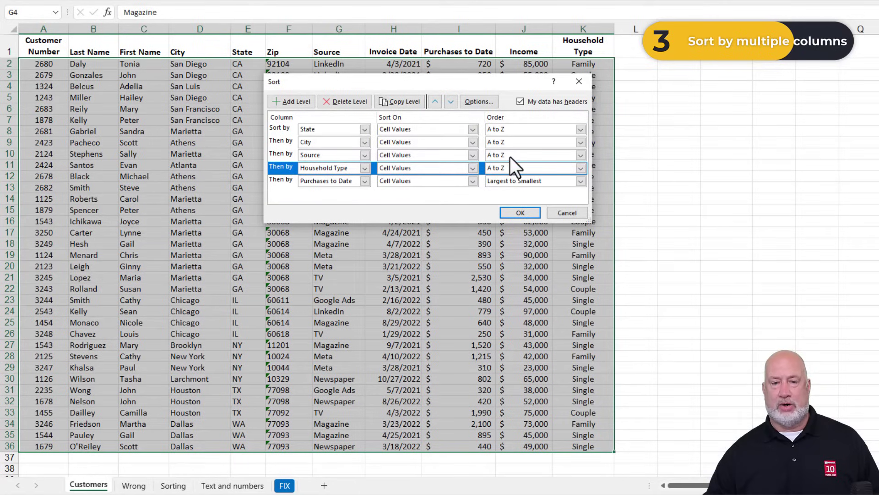
Step: Apply the five-level sort and inspect the Athens Google Ads rows
click(520, 213)
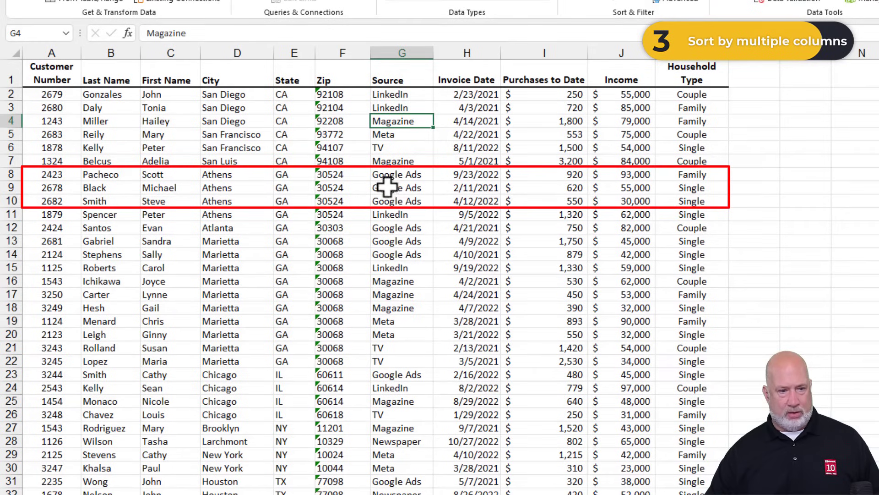
drag(242, 175, 681, 197)
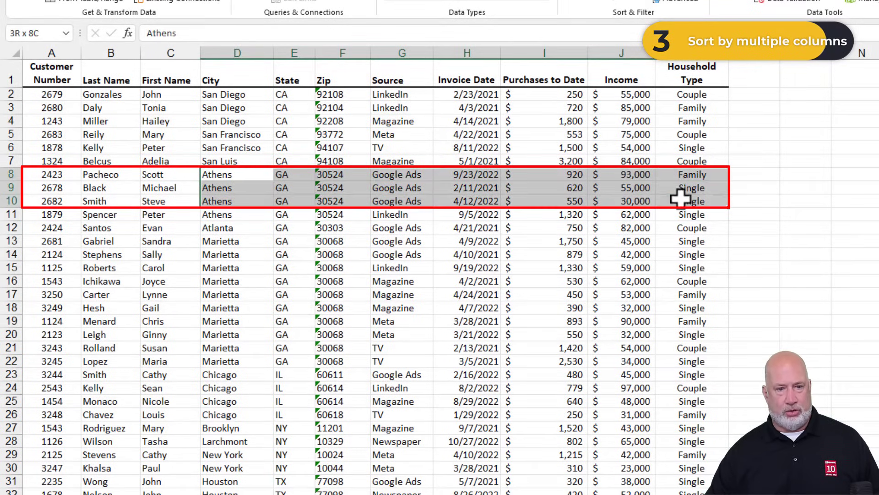
click(669, 176)
click(669, 188)
click(668, 200)
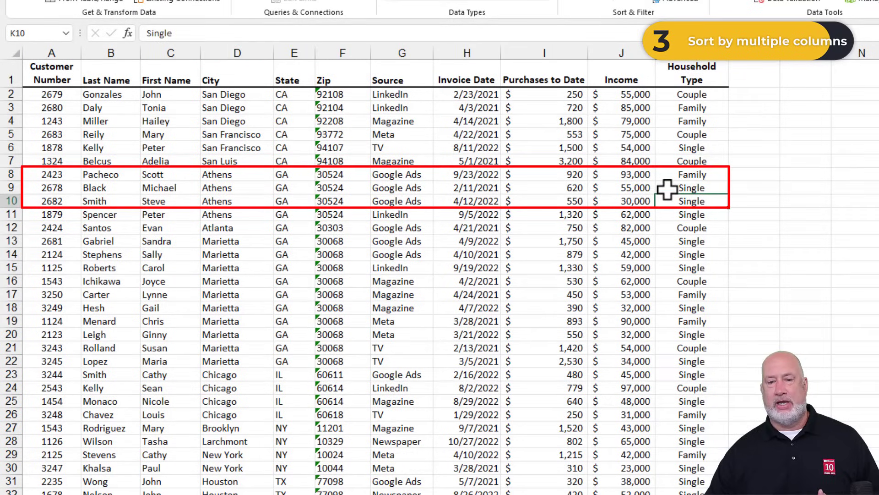
Step: Confirm Athens purchases run 620 then 550, then reopen and cancel the Sort dialog
drag(634, 189, 633, 198)
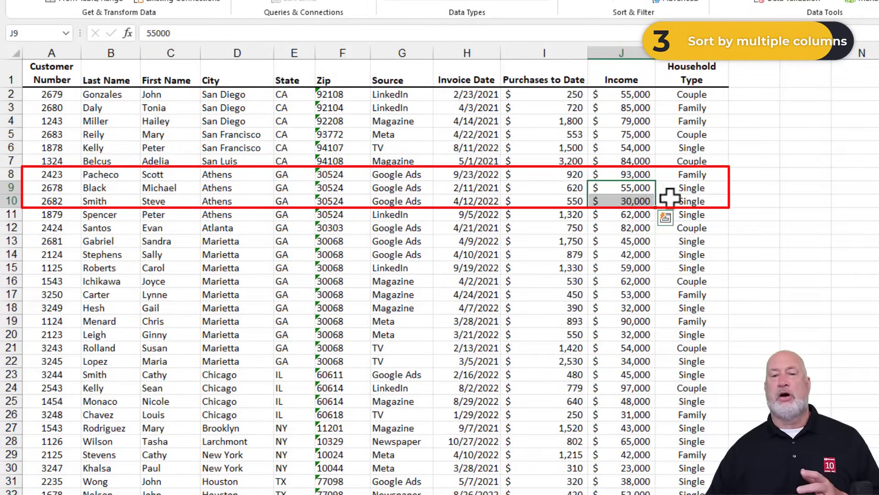
key(Left)
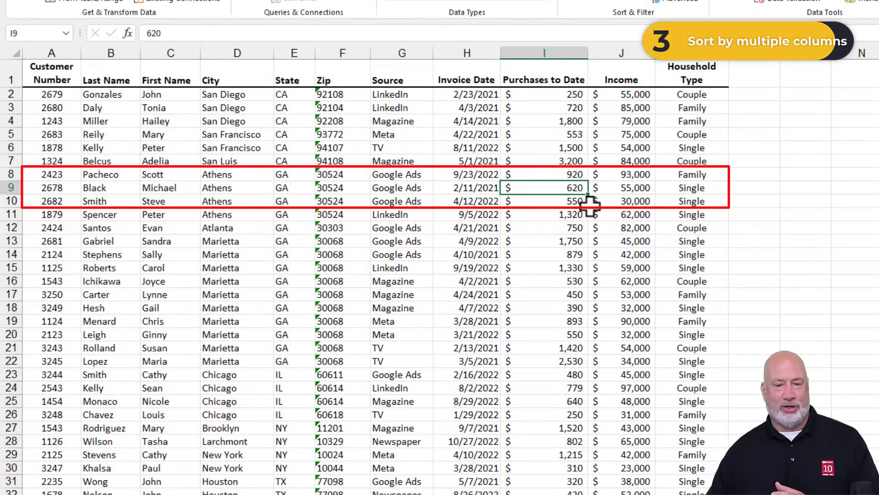
click(558, 201)
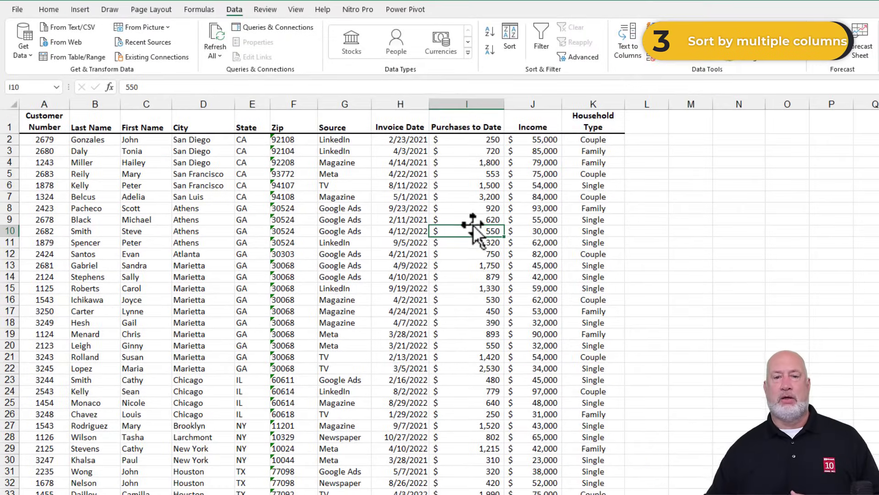
click(512, 39)
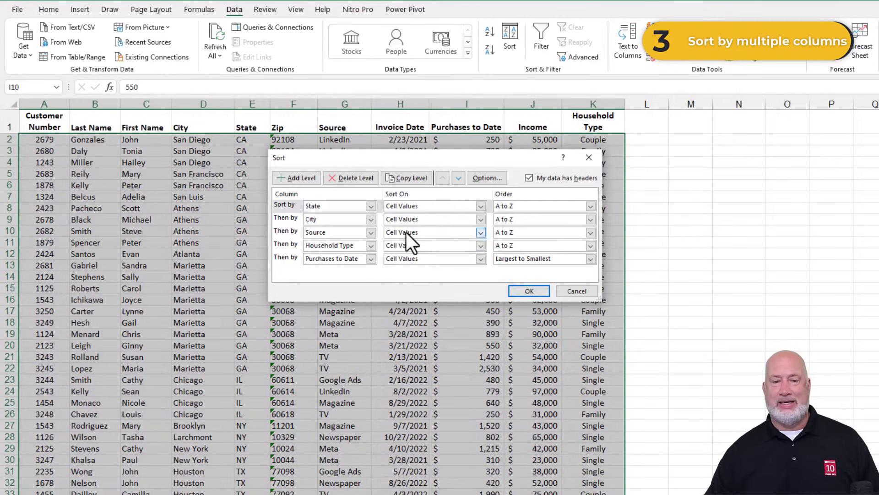
click(587, 290)
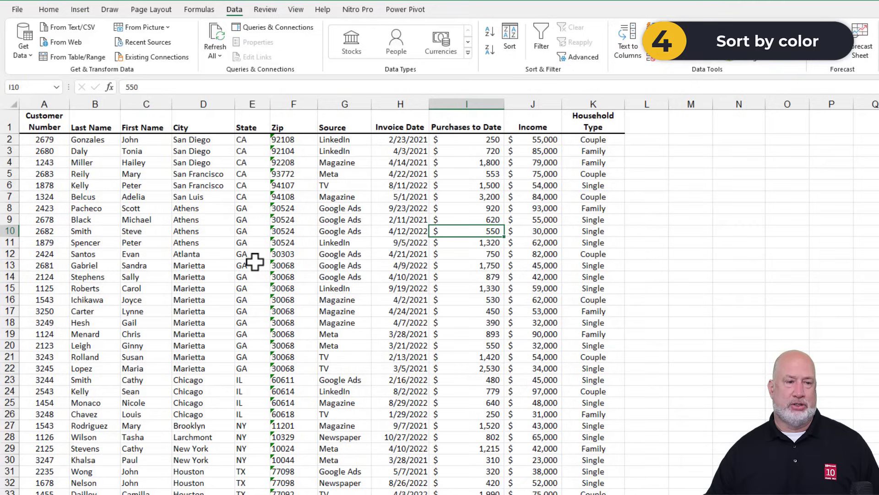
Step: Fill Last Name cells B4, B10 and B13 yellow
click(103, 166)
click(57, 9)
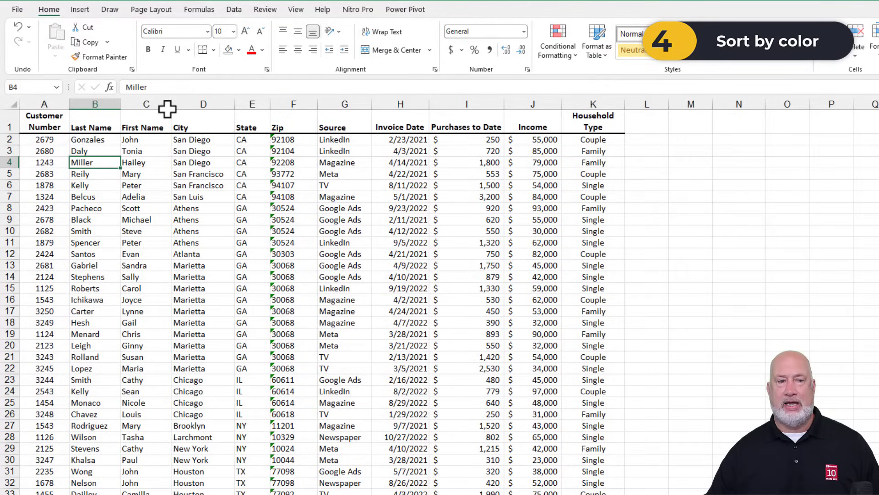
click(238, 52)
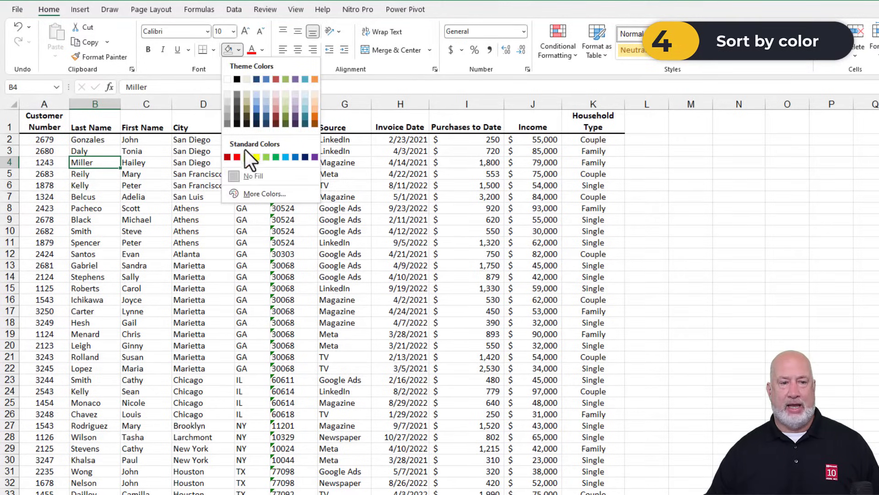
click(255, 157)
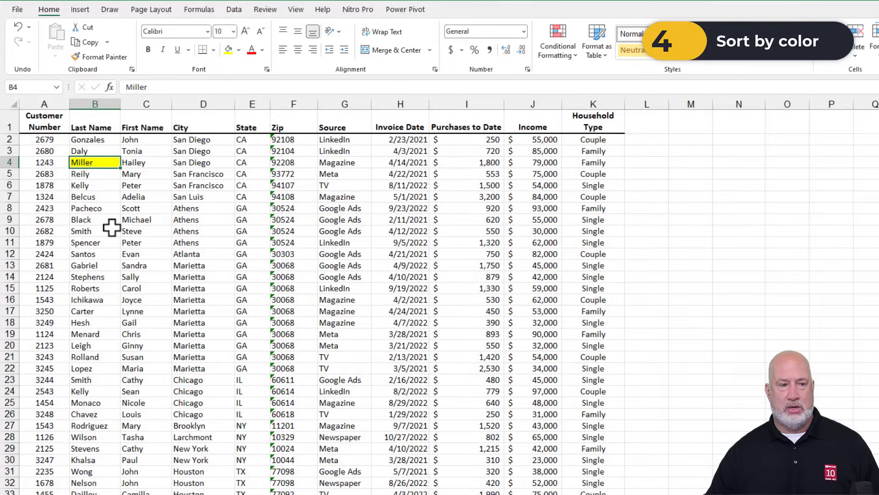
click(111, 227)
click(226, 52)
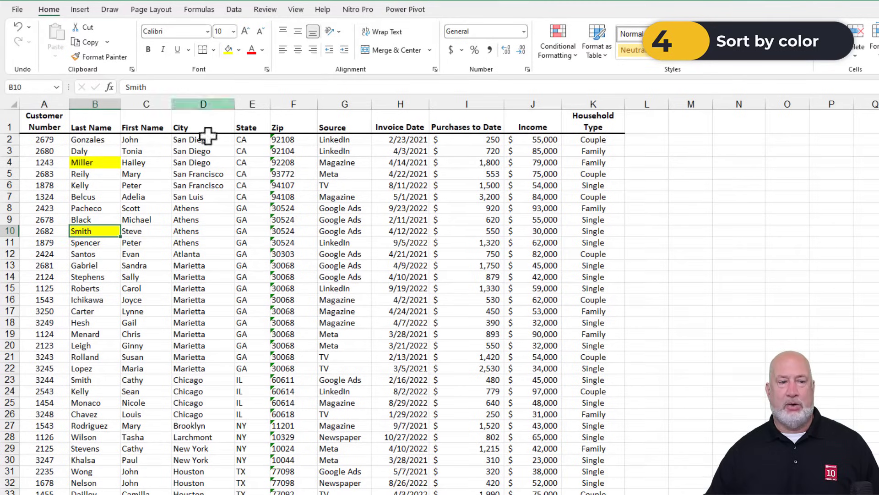
click(101, 266)
click(229, 50)
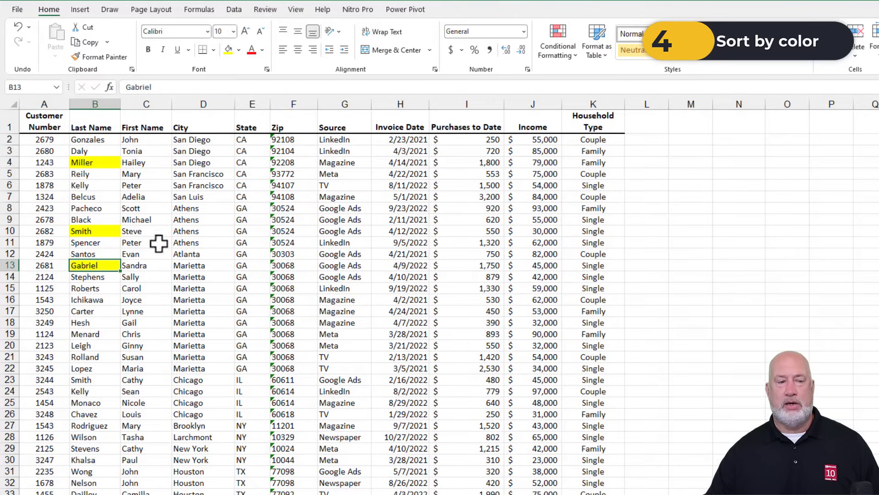
Step: Fill Last Name cells B17 and B20 light green
click(94, 311)
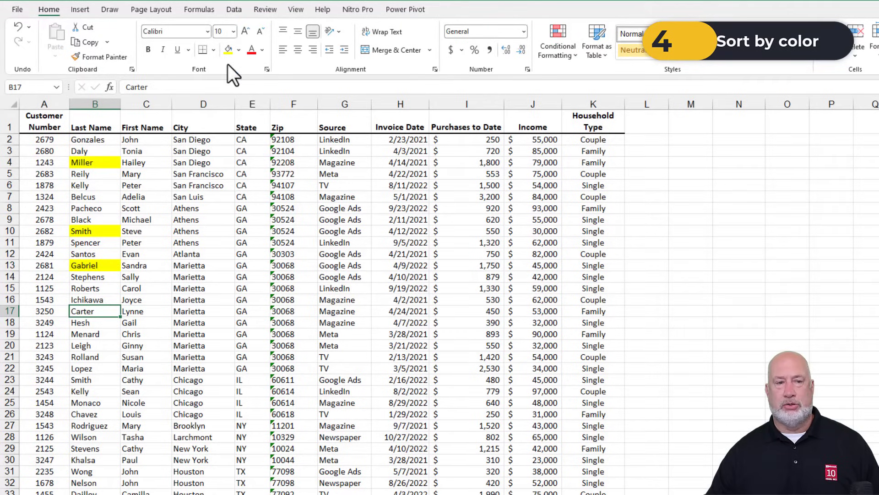
click(239, 50)
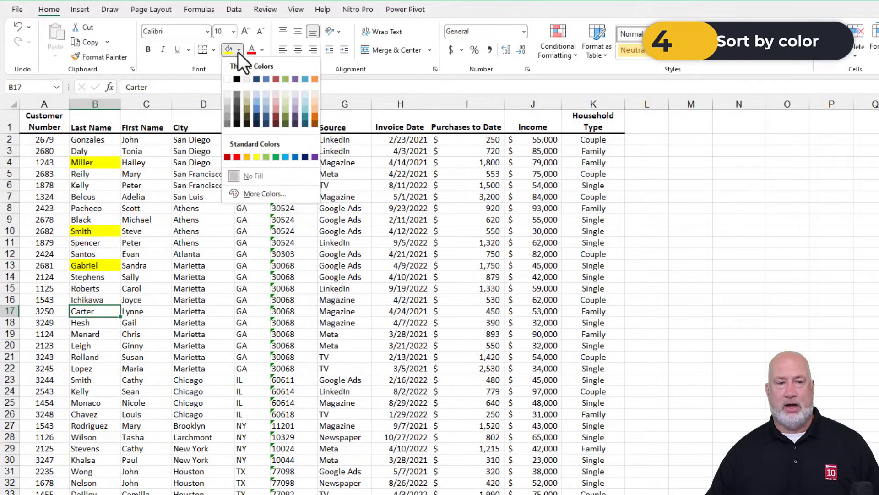
click(263, 158)
click(107, 346)
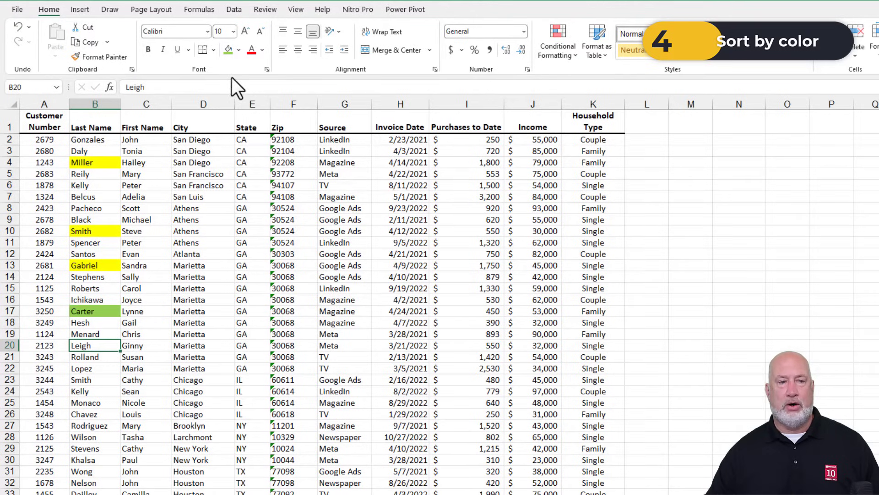
click(239, 49)
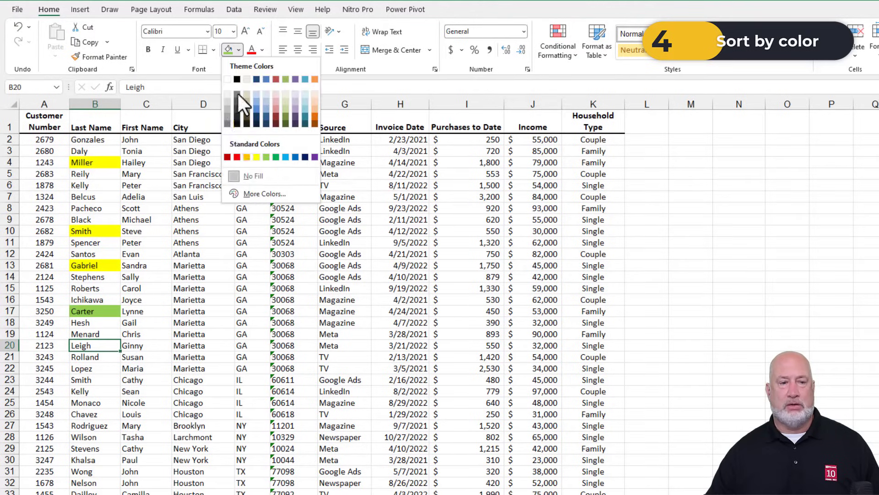
click(265, 158)
Step: Fill Last Name cell B24 light blue
click(94, 368)
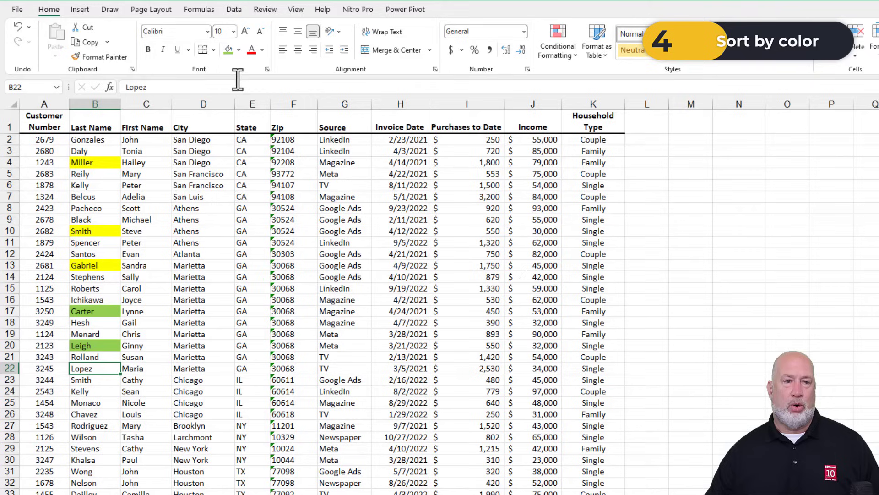
click(109, 392)
click(239, 49)
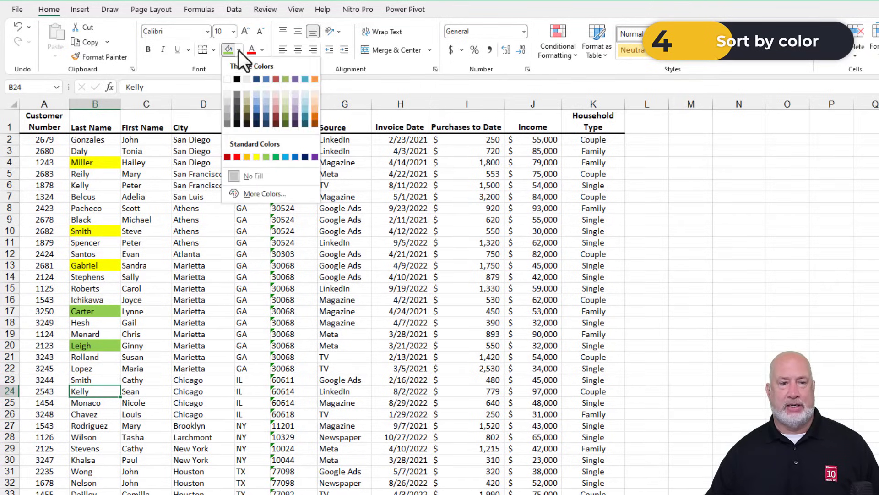
click(285, 157)
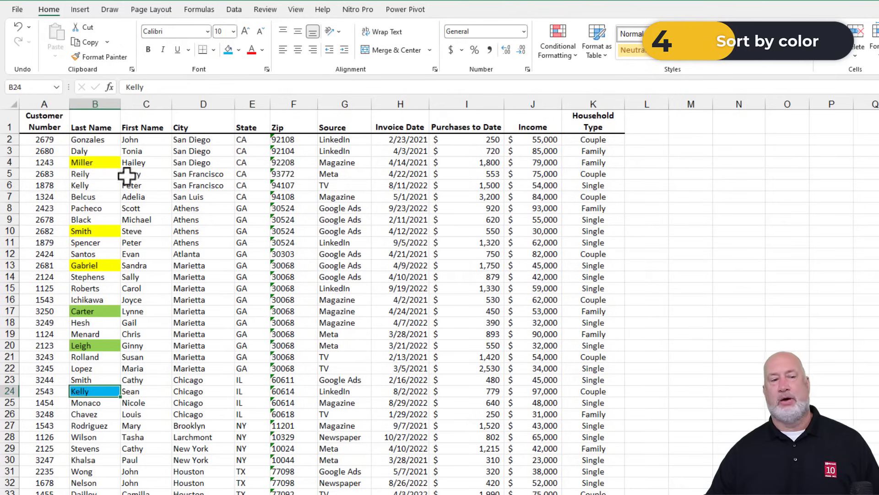
click(109, 185)
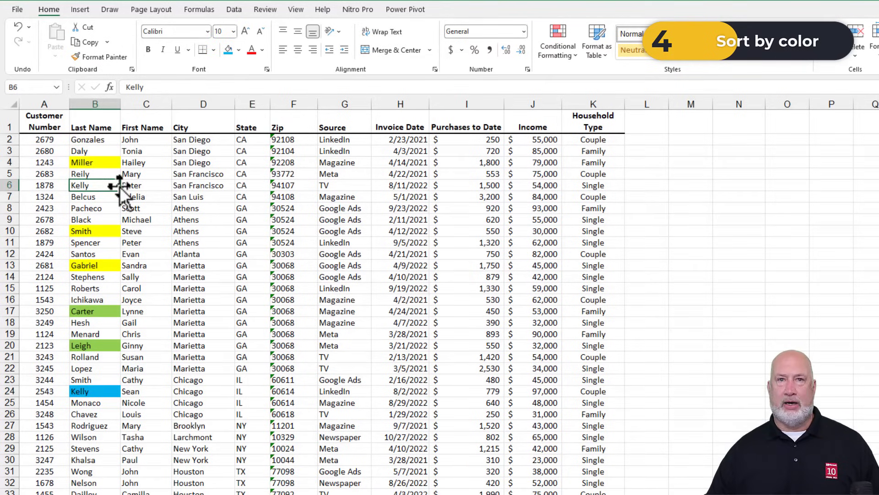
click(240, 10)
Step: Replace the old sort levels with a Last Name cell-colour level, yellow On Top
click(512, 46)
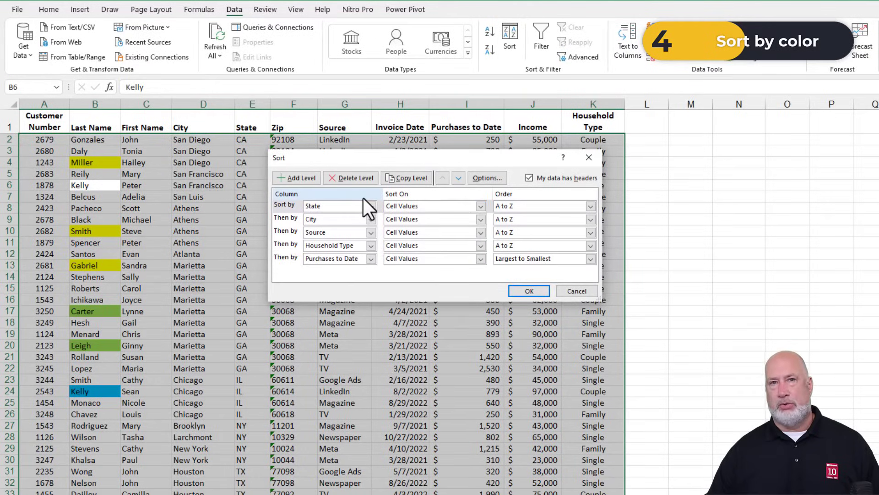
click(359, 177)
click(358, 178)
click(359, 178)
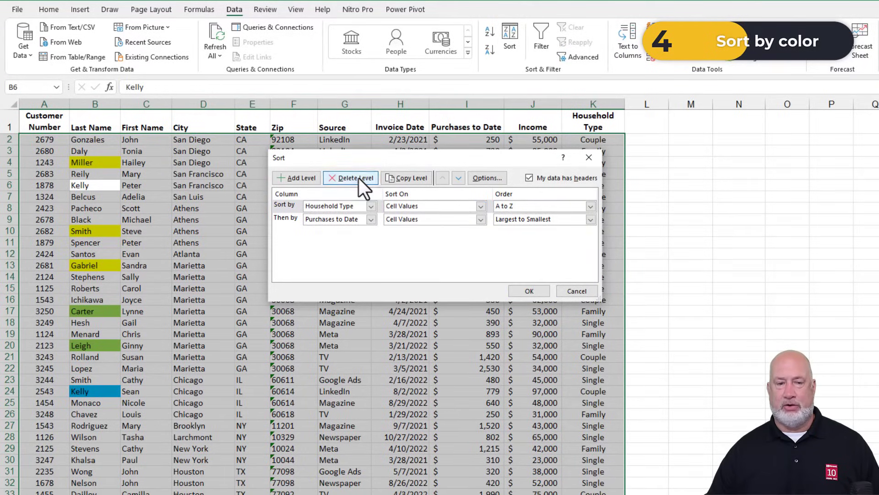
click(359, 178)
click(358, 177)
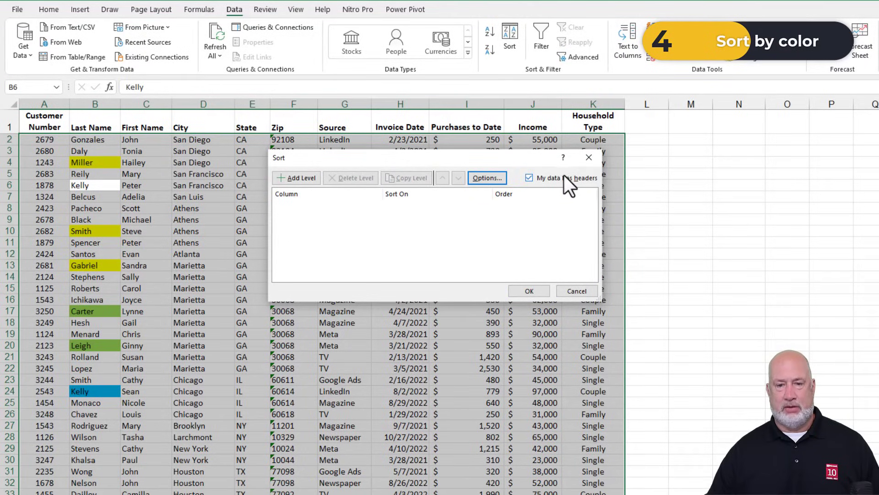
click(305, 179)
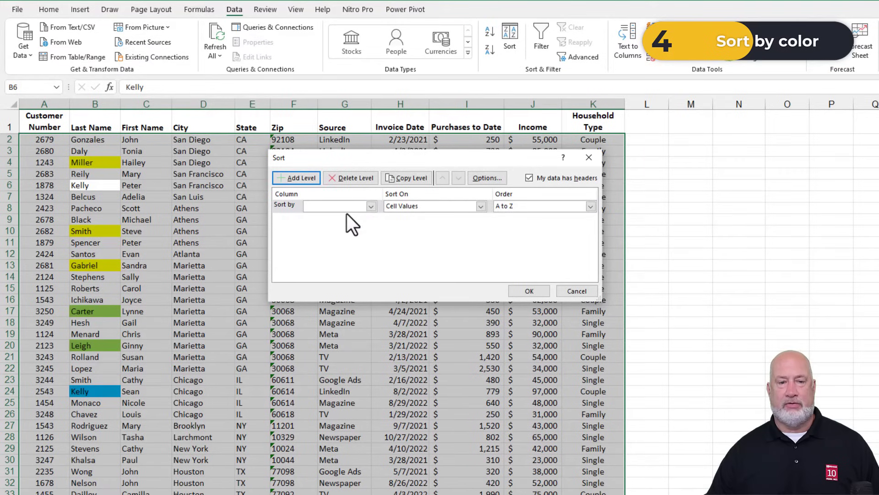
click(371, 206)
click(350, 226)
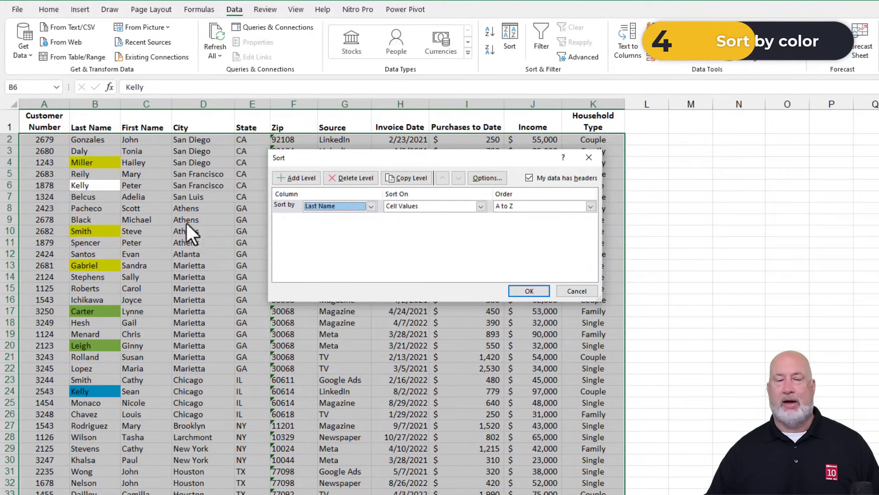
click(464, 205)
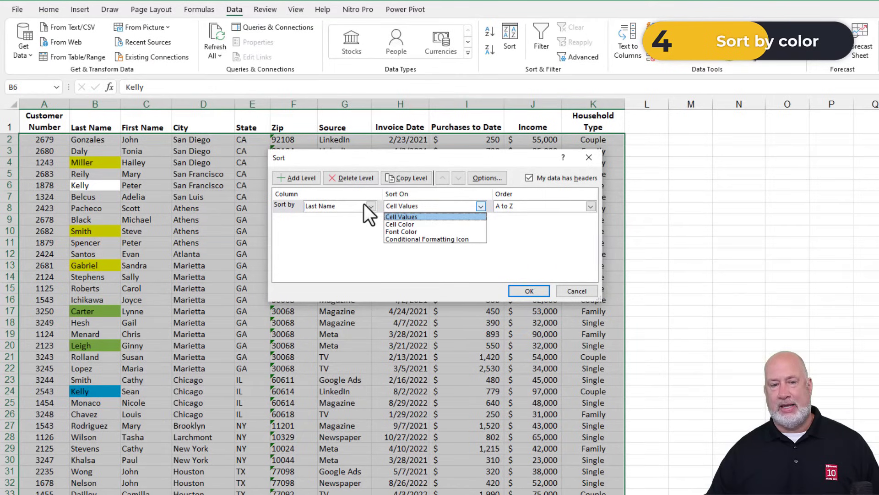
click(411, 225)
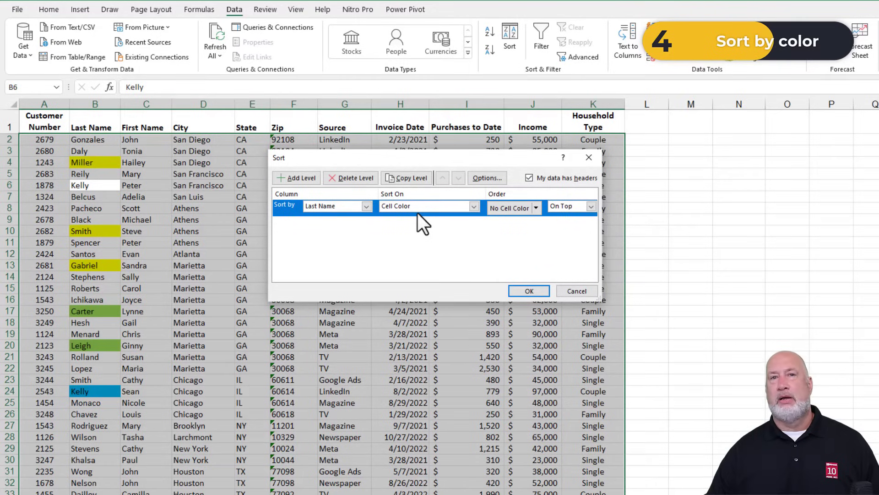
click(535, 208)
click(496, 238)
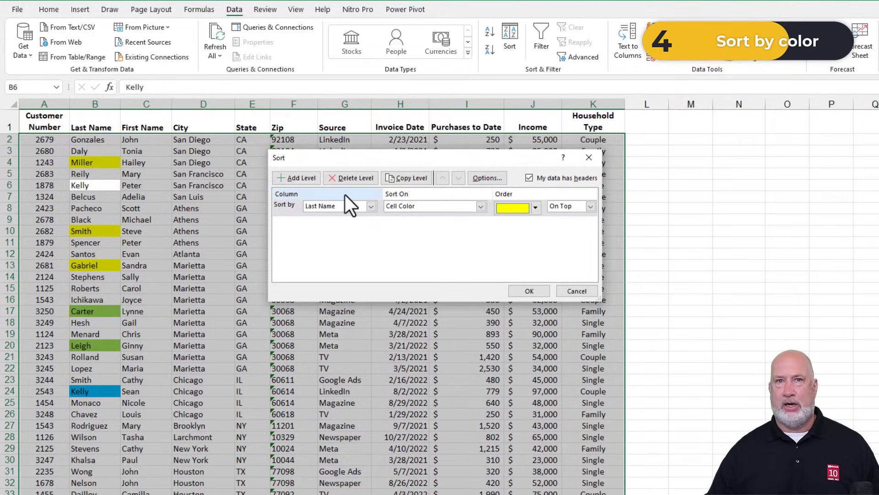
Step: Add a second Last Name level with green cells On Top
click(410, 180)
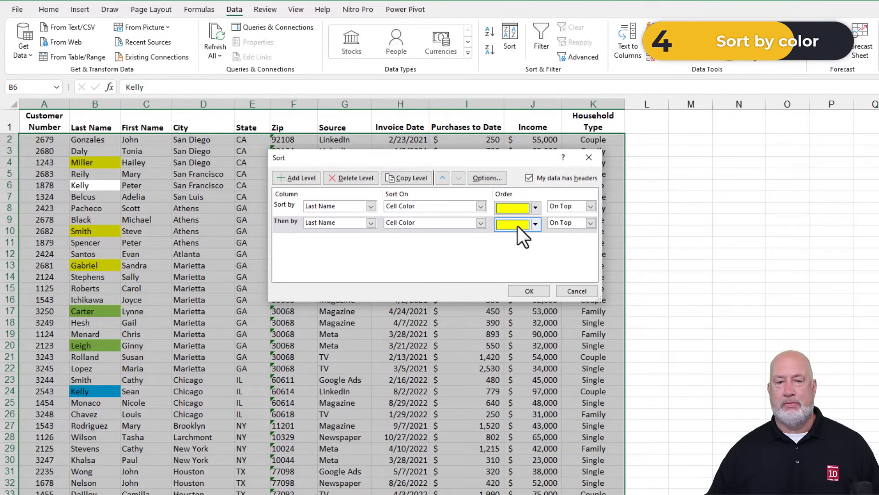
click(534, 223)
click(518, 254)
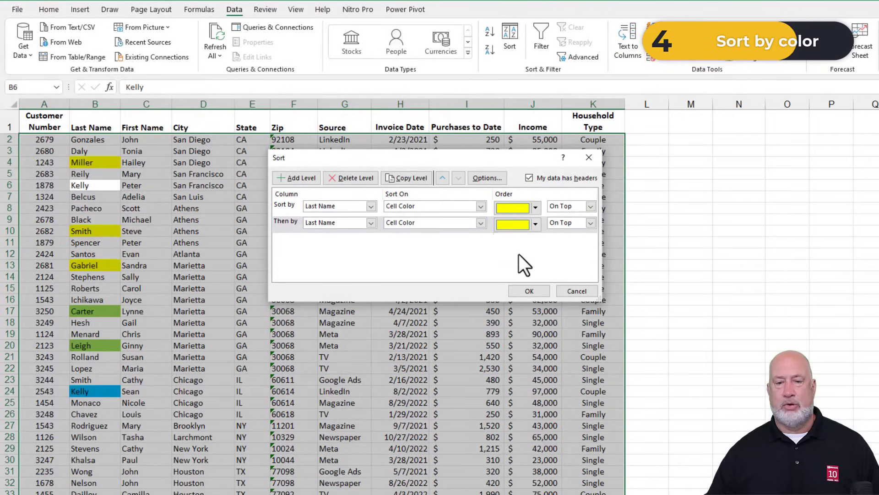
Step: Add a third Last Name level with light blue cells On Bottom
click(303, 179)
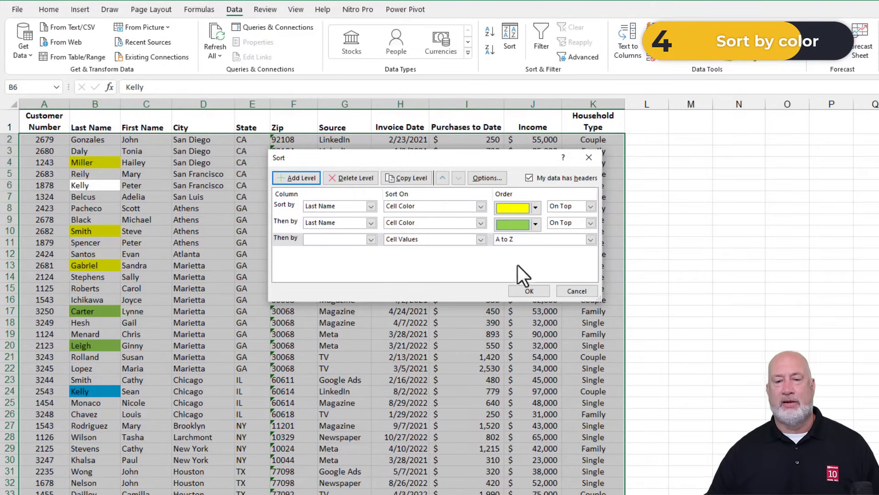
click(355, 178)
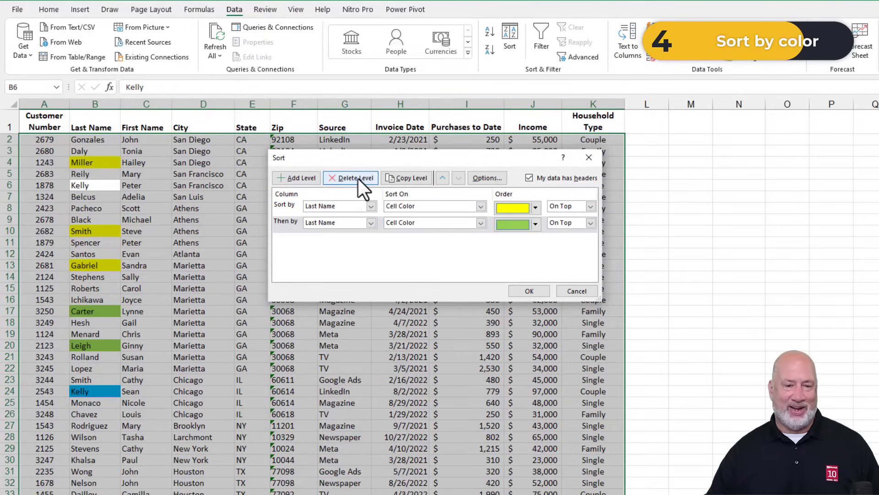
click(406, 178)
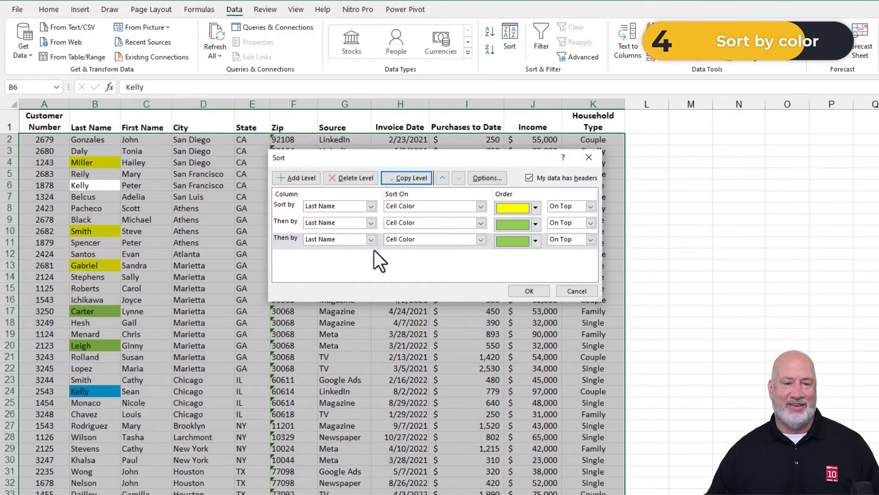
click(535, 242)
click(504, 271)
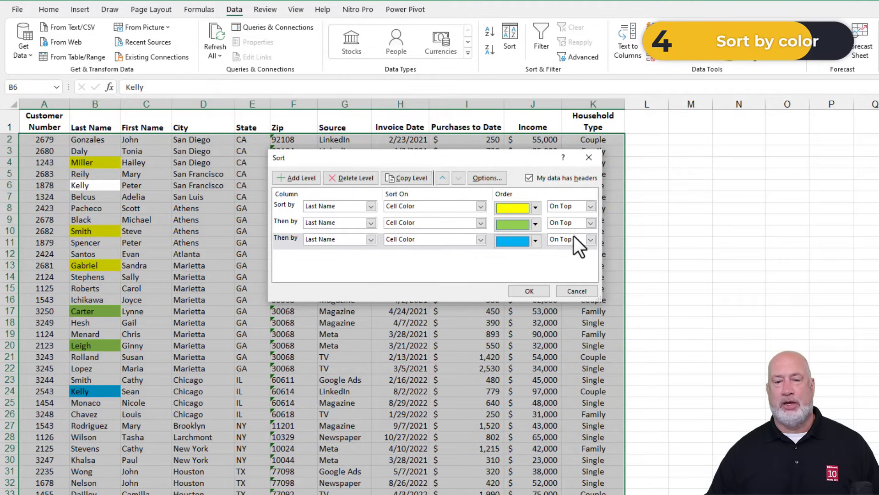
click(590, 239)
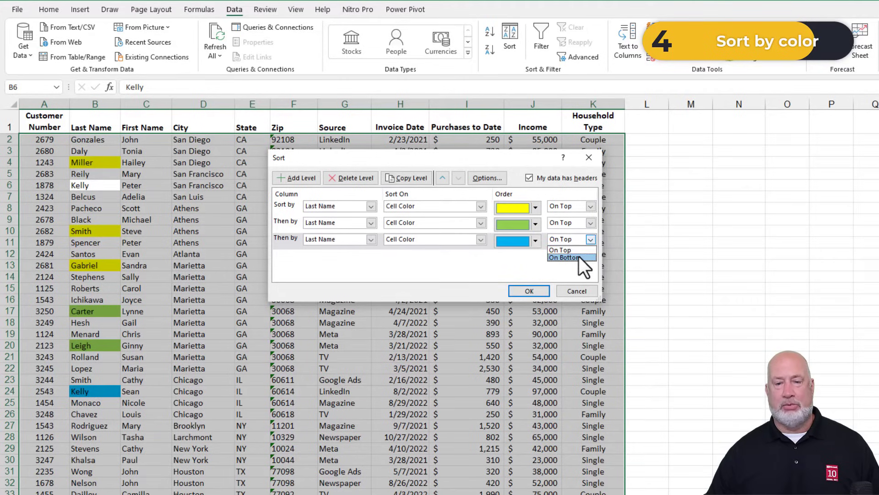
click(579, 257)
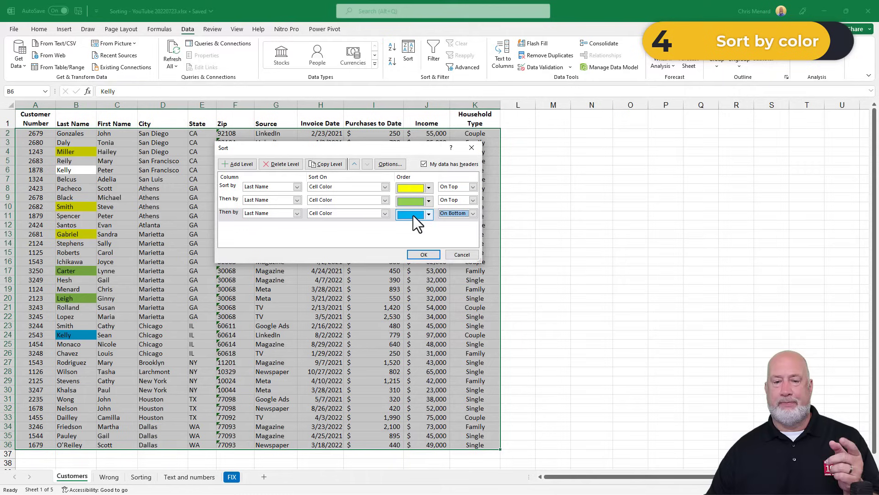
Step: Apply the colour sort, then go to the Text and numbers sheet's Check data note
click(426, 255)
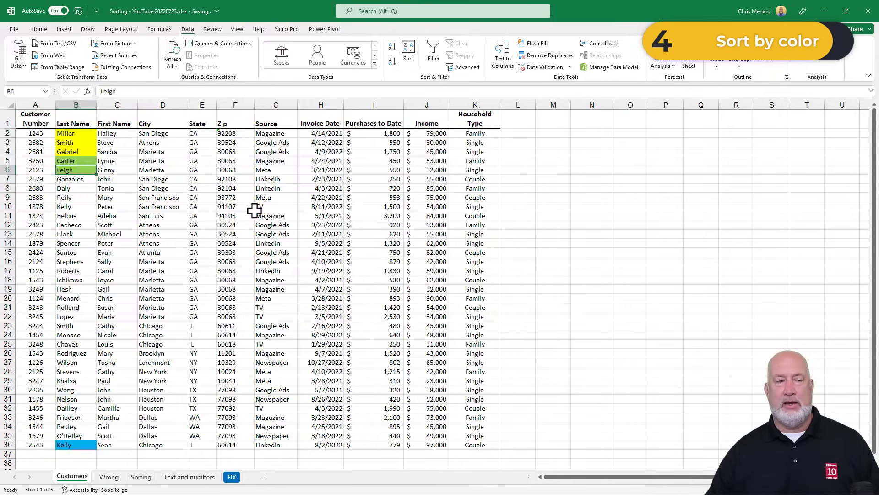
scroll(193, 207, down, 5)
scroll(192, 208, up, 5)
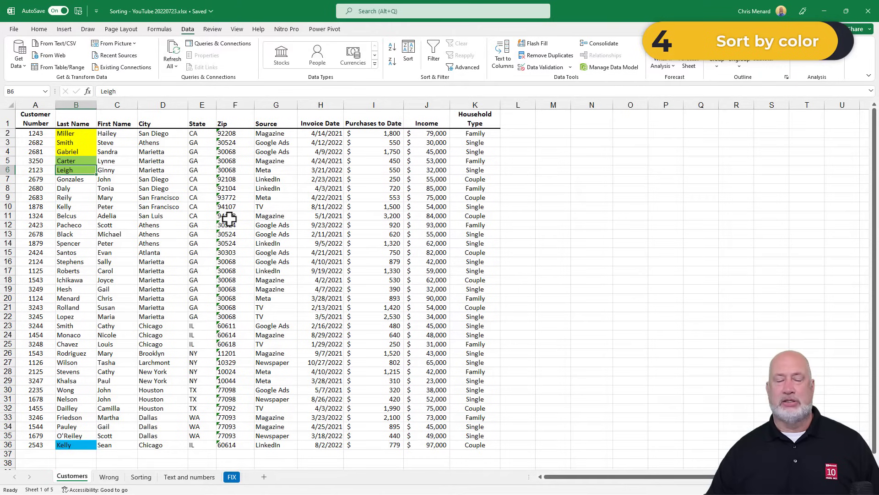
click(210, 480)
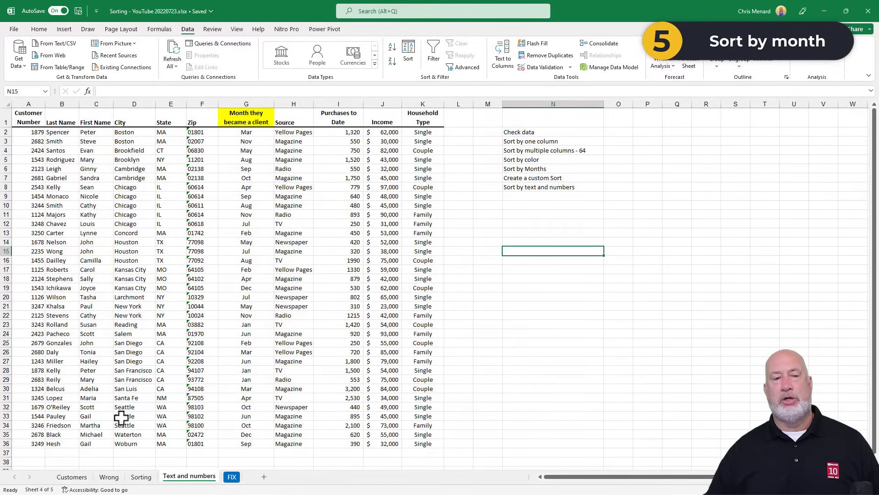
click(546, 131)
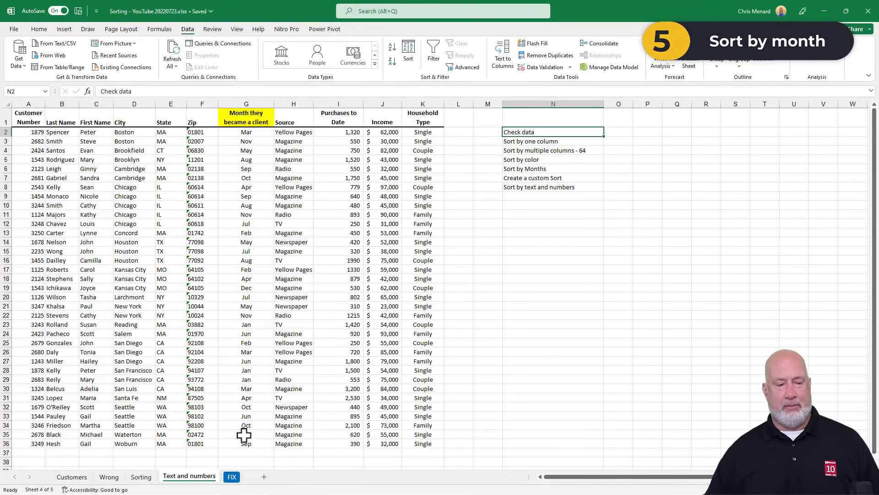
Step: On the Sorting sheet, sort by Month they became a client A to Z and open the Sort dialog
click(142, 477)
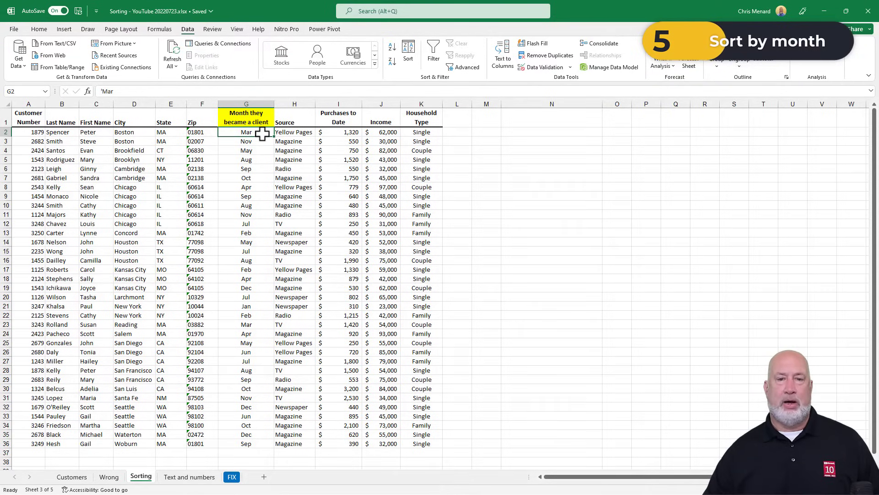
click(392, 48)
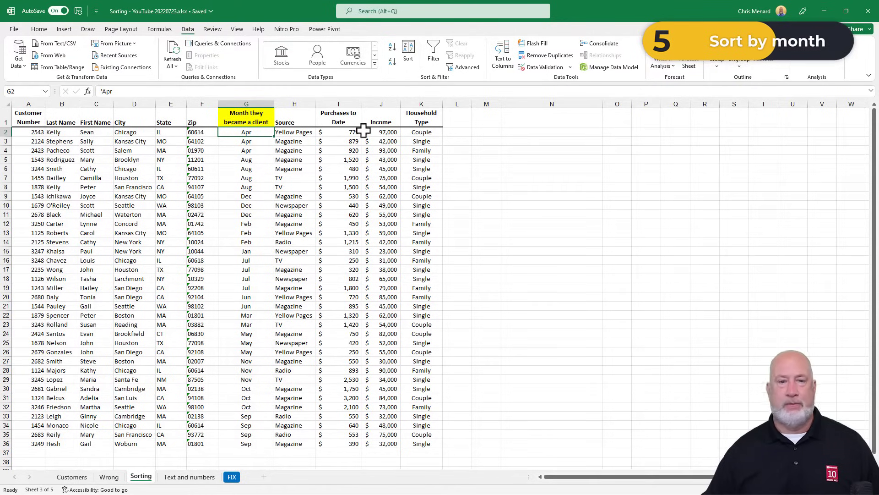
click(410, 60)
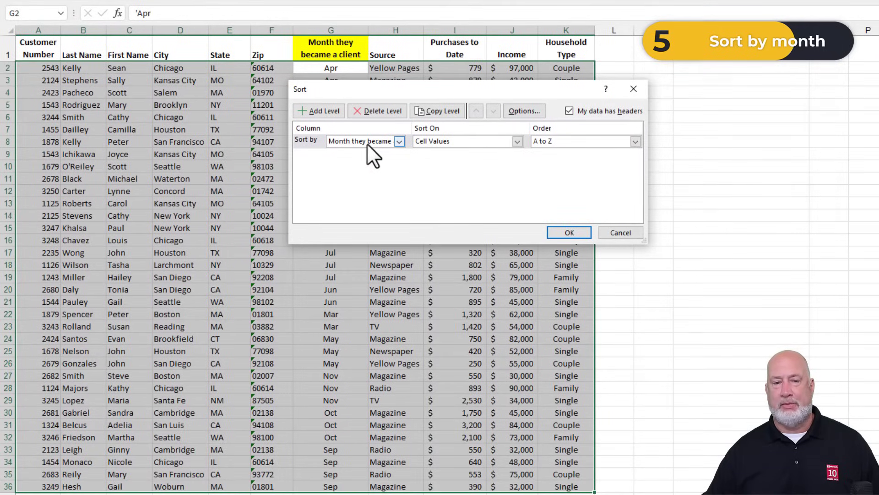
Step: Sort the customers by month using the Jan, Feb, Mar… custom list order
click(568, 141)
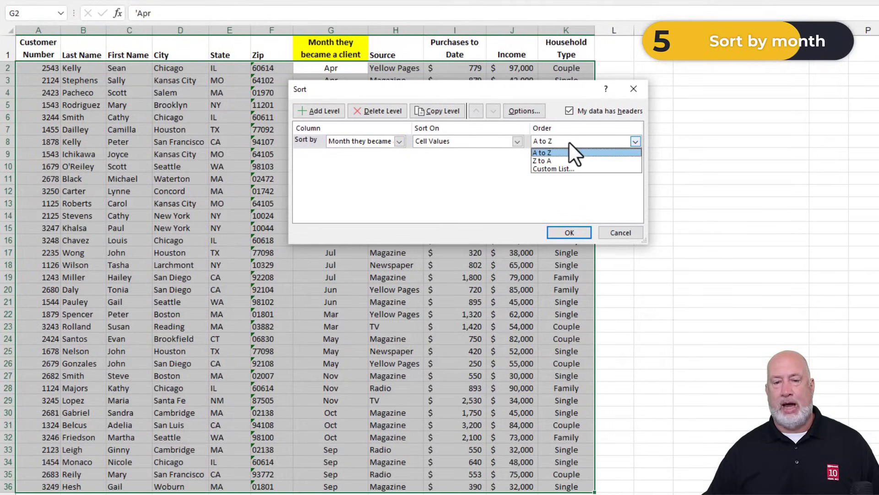
click(565, 169)
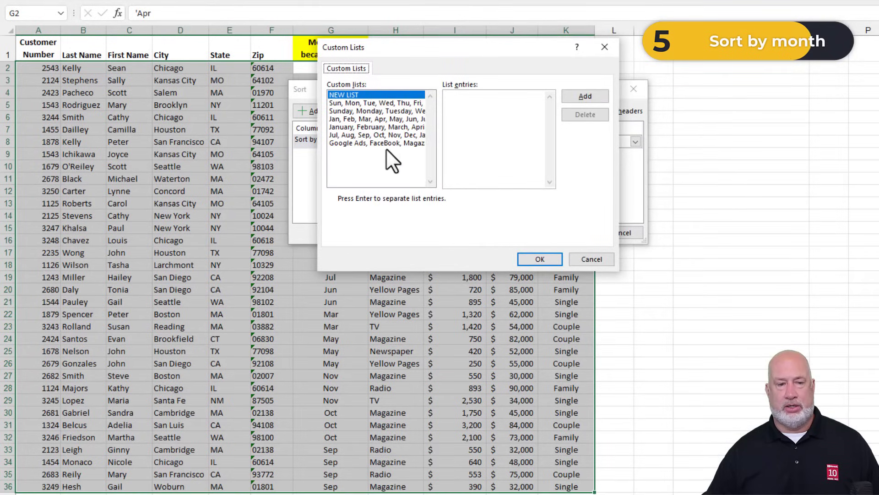
click(353, 120)
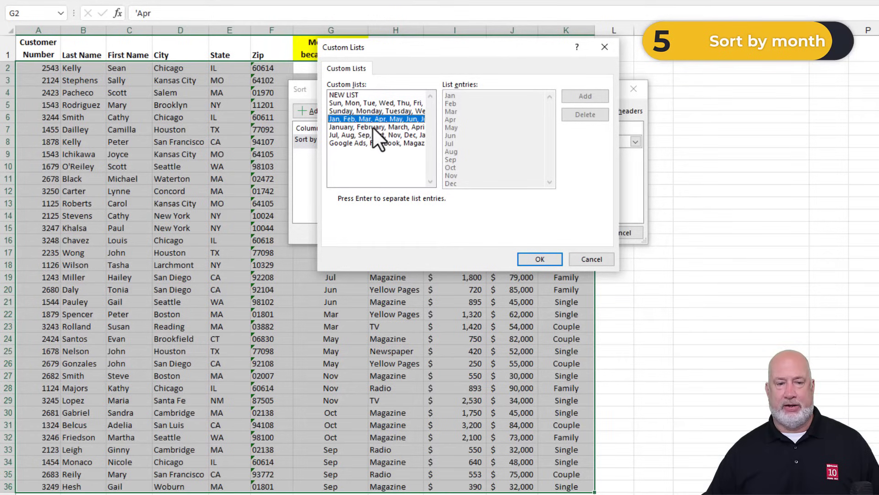
click(537, 259)
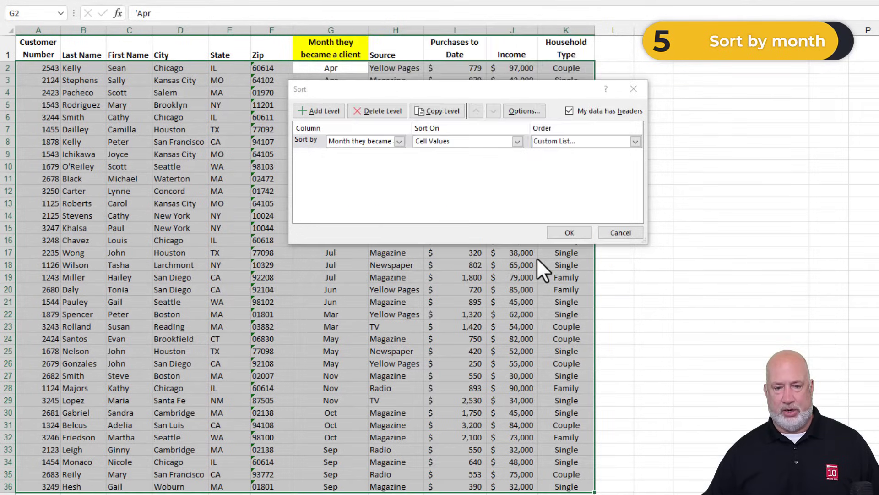
click(568, 233)
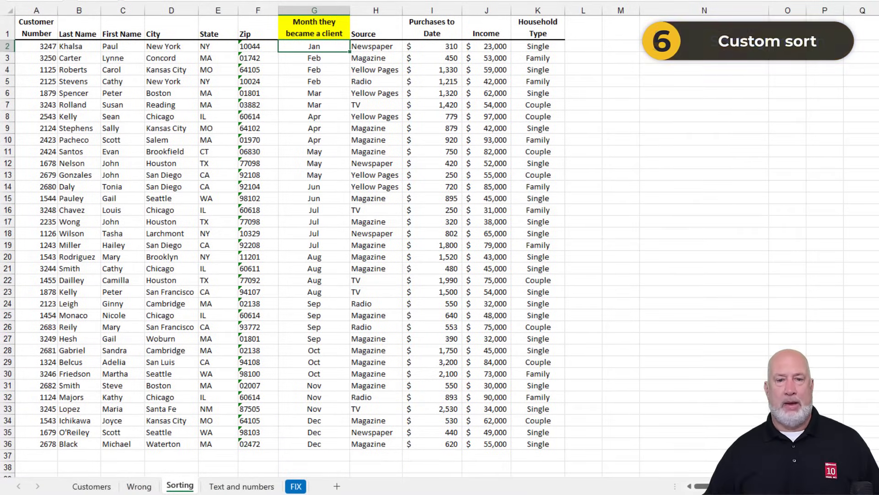
key(alt+a)
key(s)
key(s)
click(604, 116)
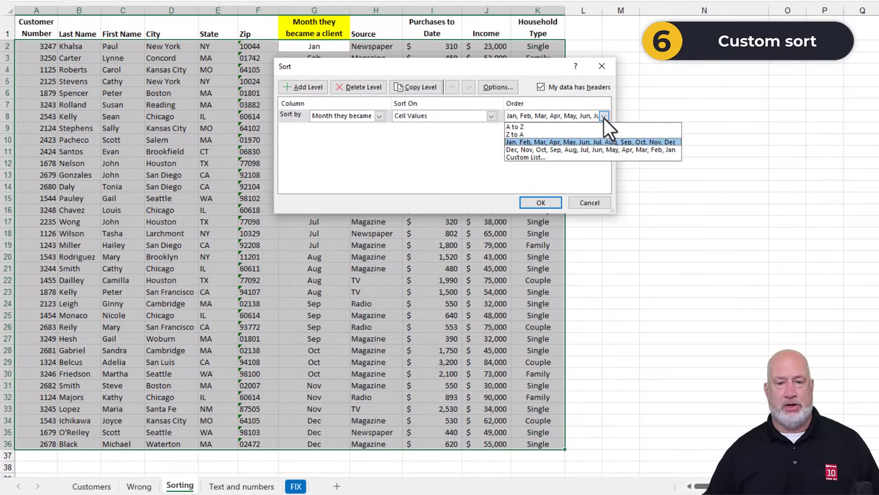
click(555, 159)
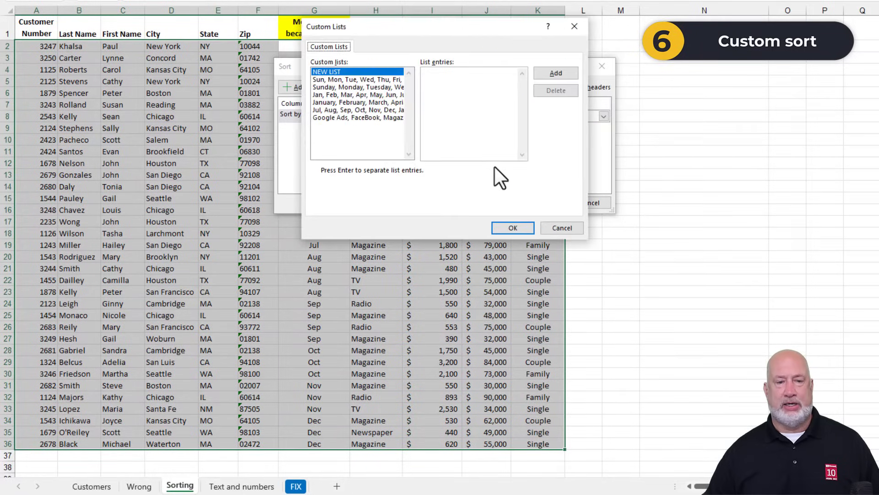
click(333, 79)
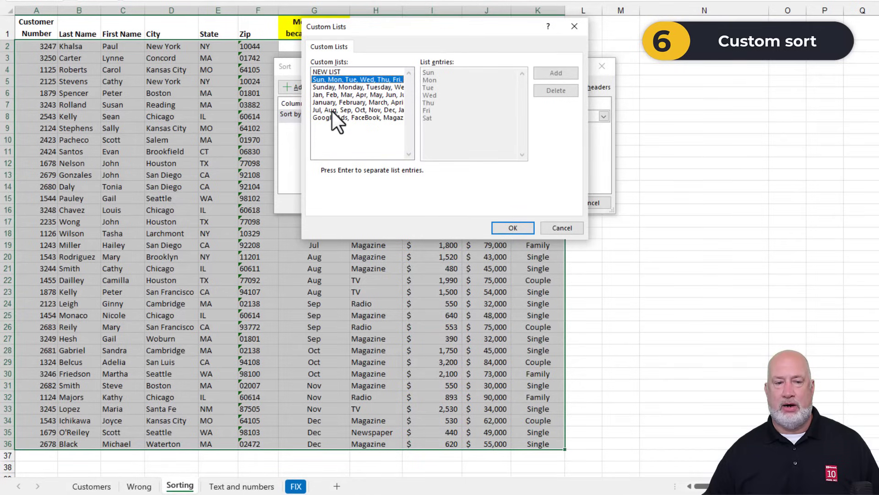
click(332, 102)
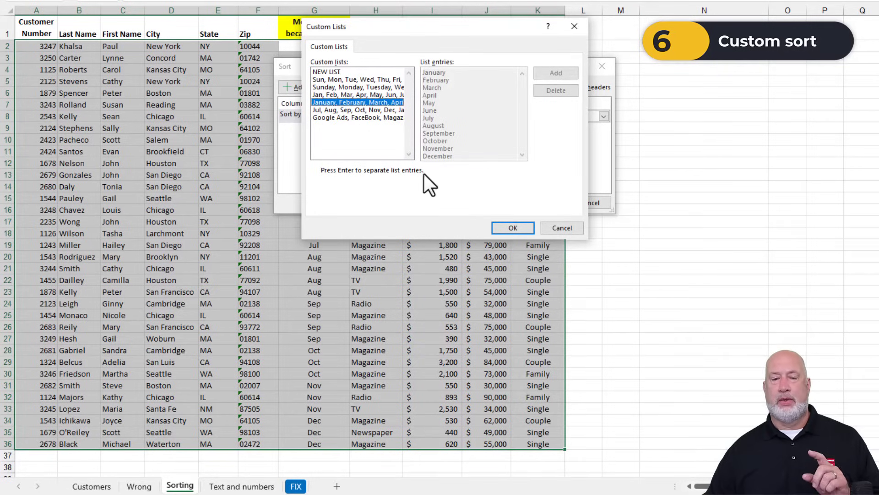
click(563, 227)
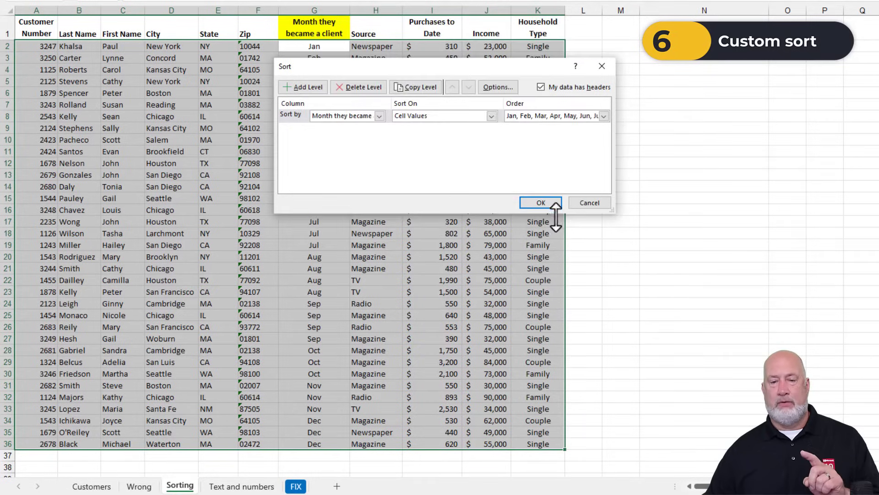
Step: Enter Oct in M2 and fill the months down to Sep in M13
click(584, 205)
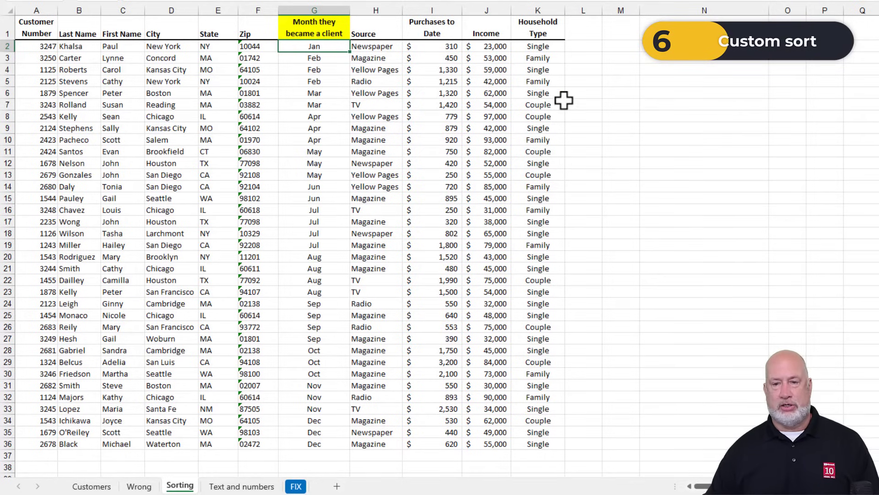
click(625, 47)
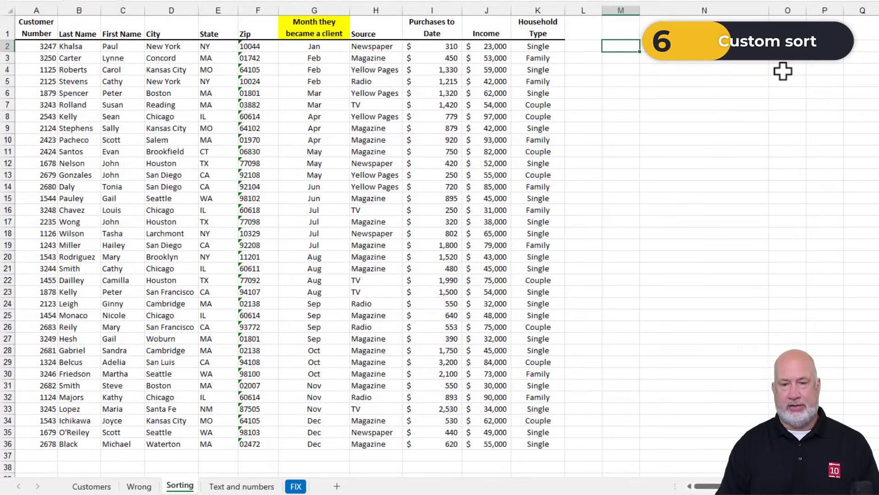
text(Oct)
key(Return)
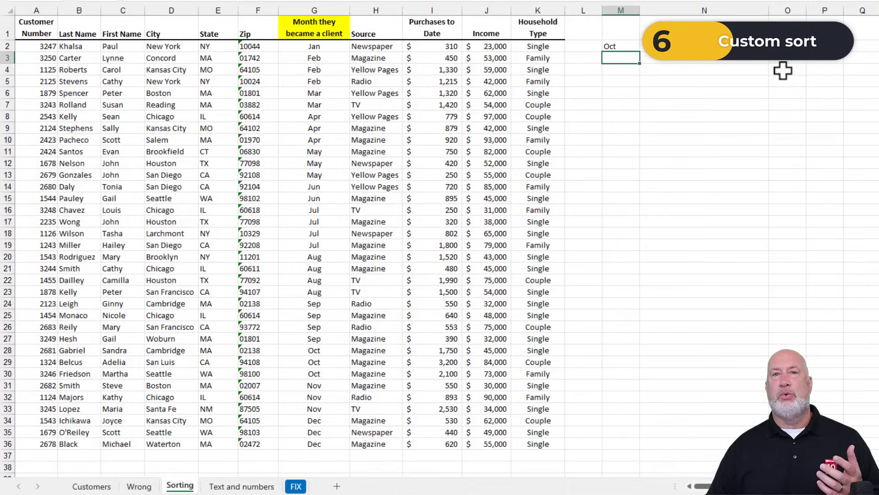
click(623, 46)
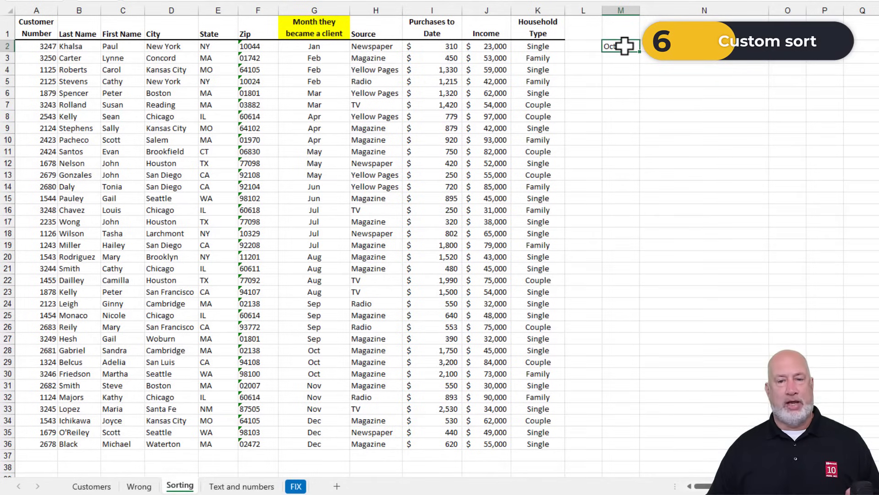
drag(639, 51, 641, 182)
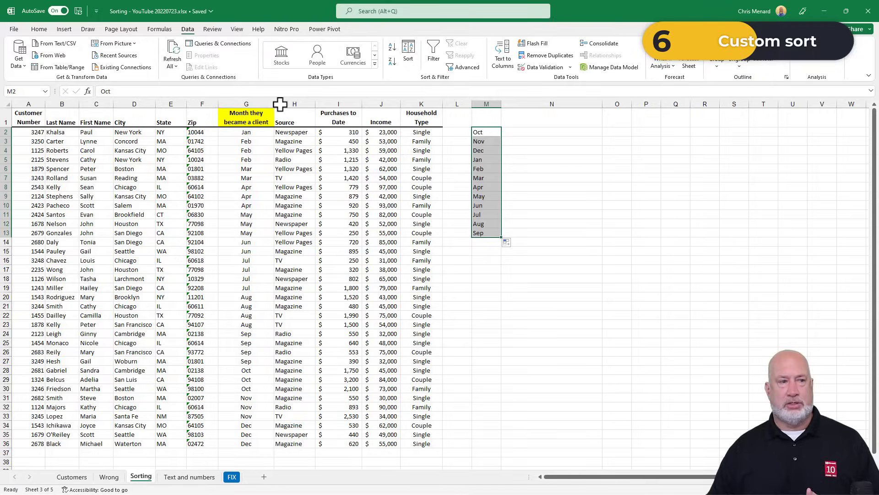
Step: Import $M$2:$M$13 as an Oct–Sep custom list in Advanced options, then clear M2:M13
click(17, 31)
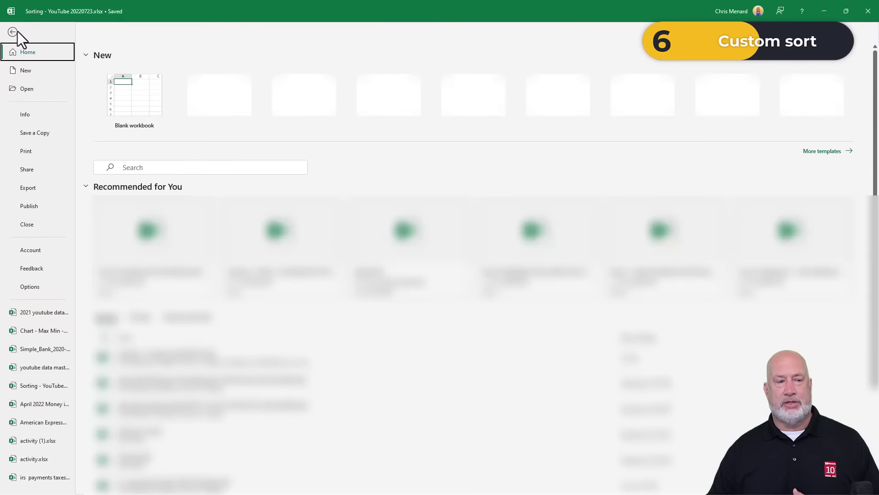
click(37, 286)
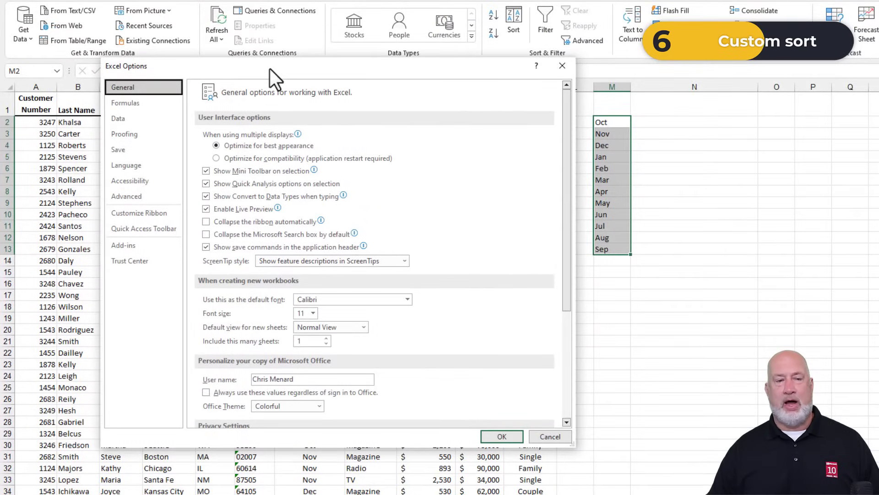
click(133, 196)
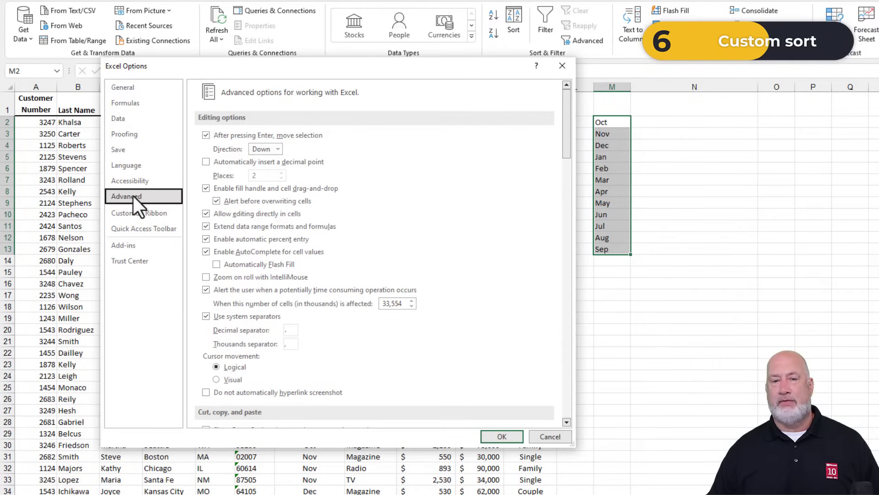
drag(568, 135, 577, 405)
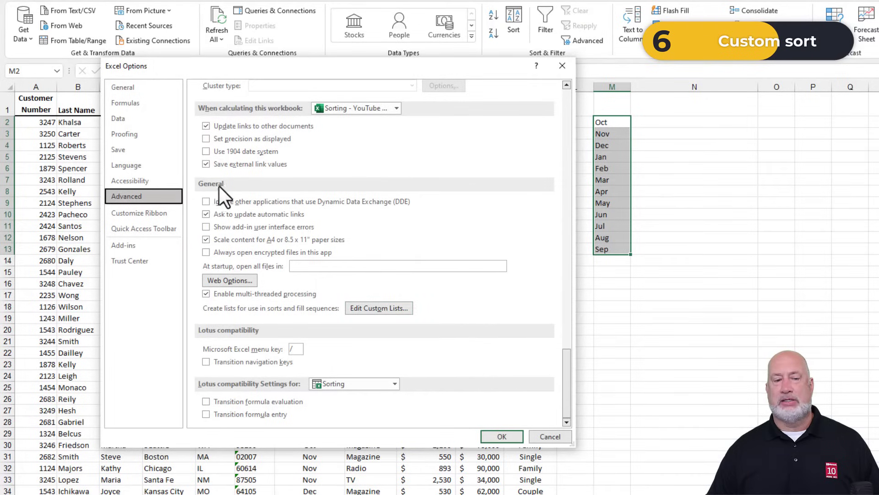
click(381, 307)
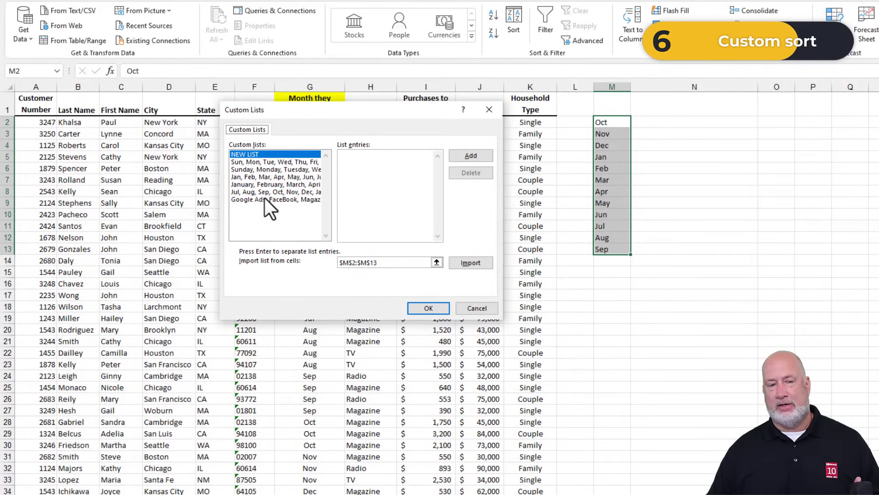
click(474, 265)
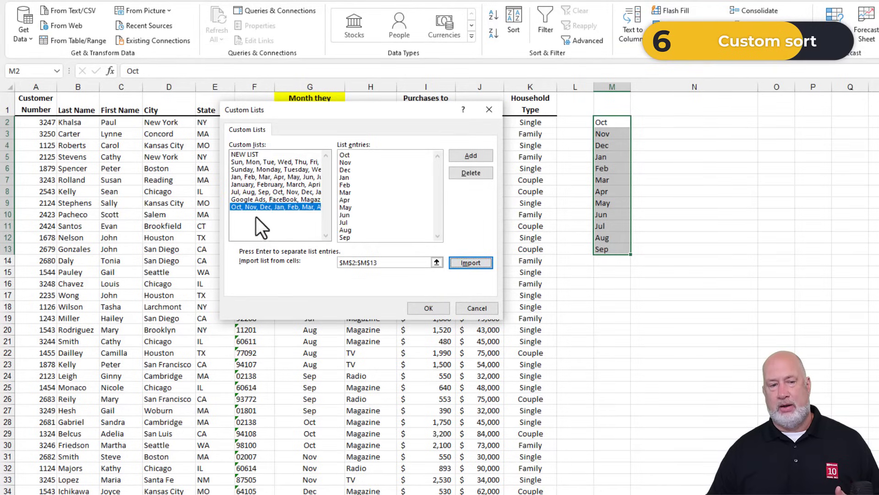
click(430, 308)
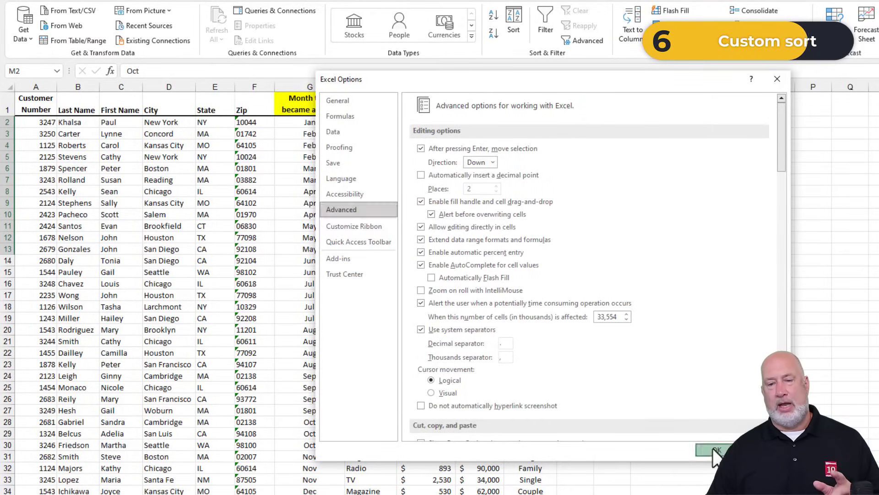
click(717, 450)
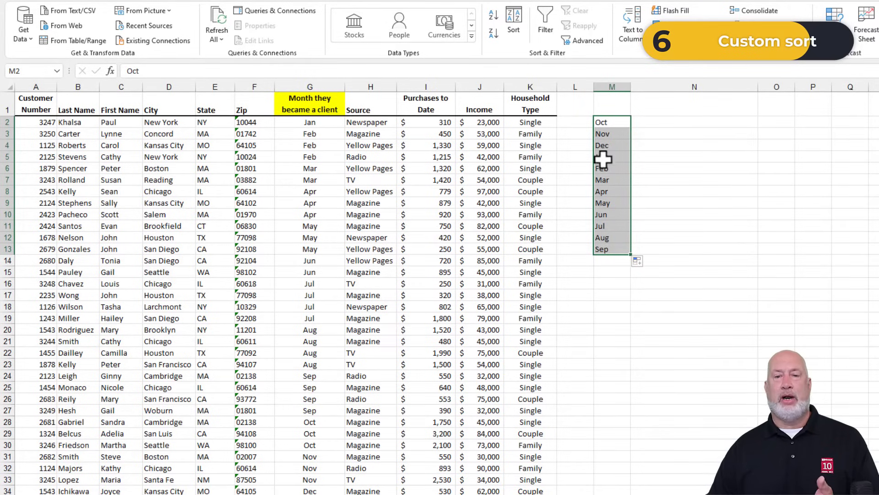
key(Delete)
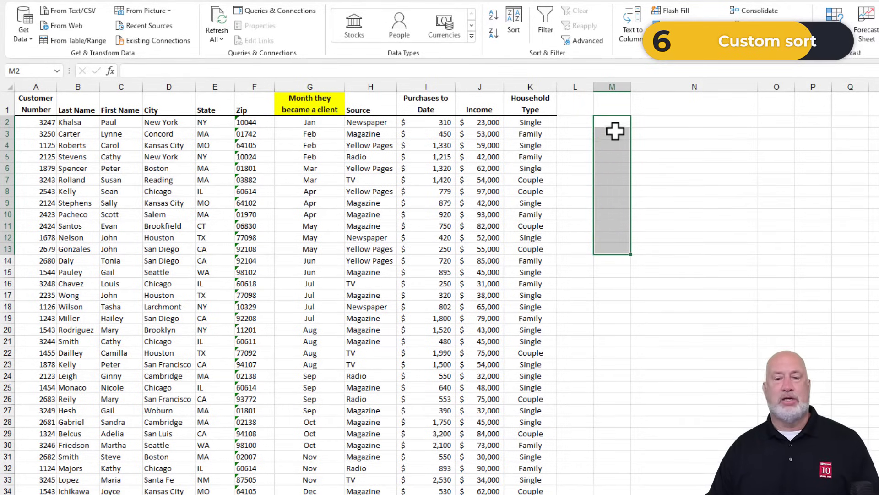
click(294, 133)
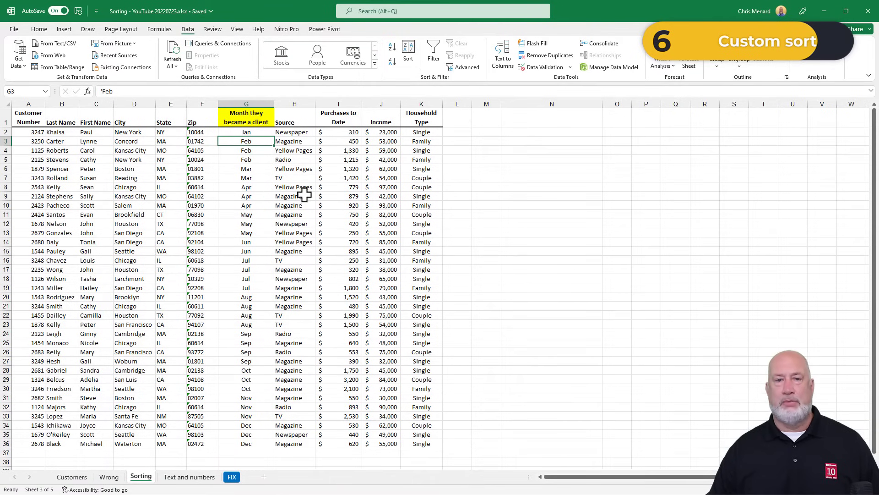
Step: Sort the customer table by month using the Oct, Nov, Dec… fiscal-year custom list
click(408, 54)
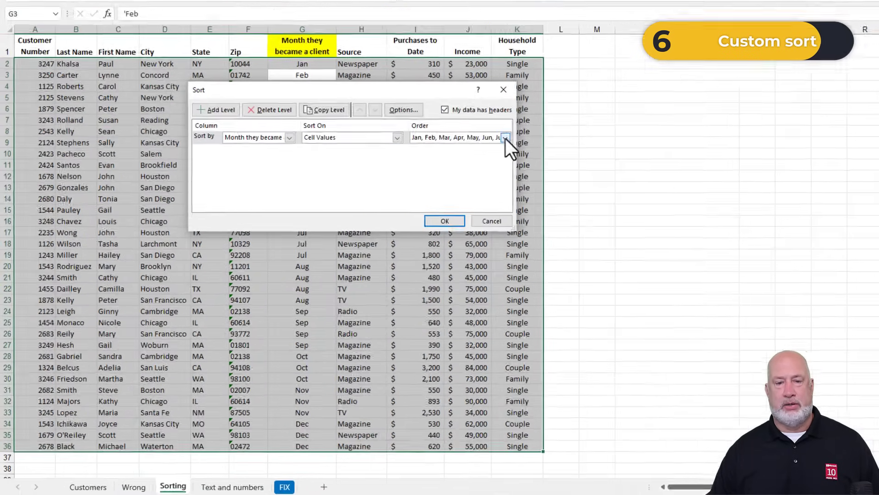
click(504, 138)
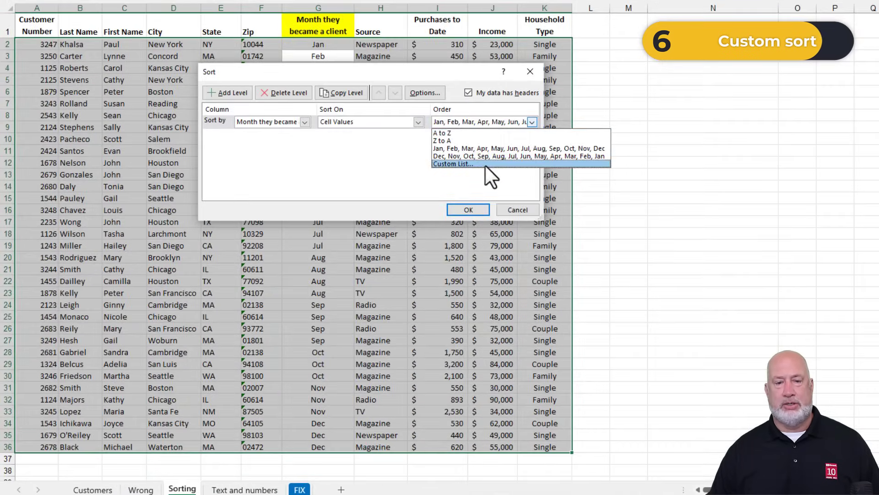
click(460, 179)
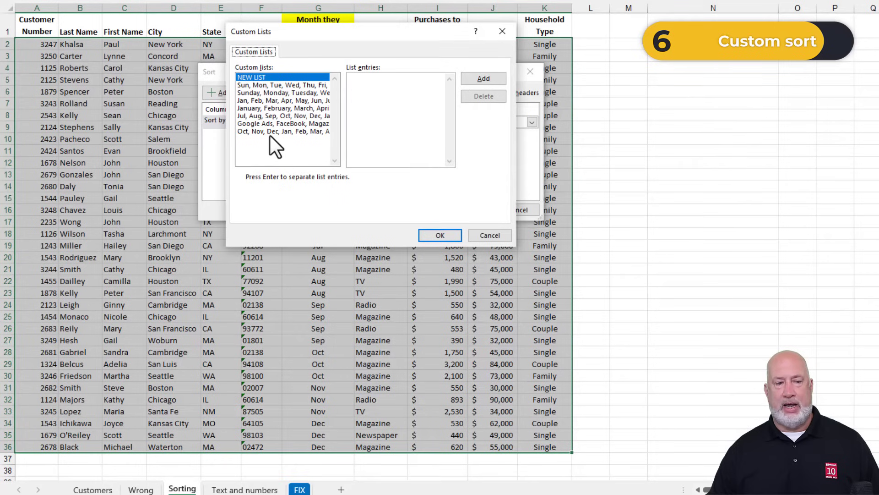
click(270, 133)
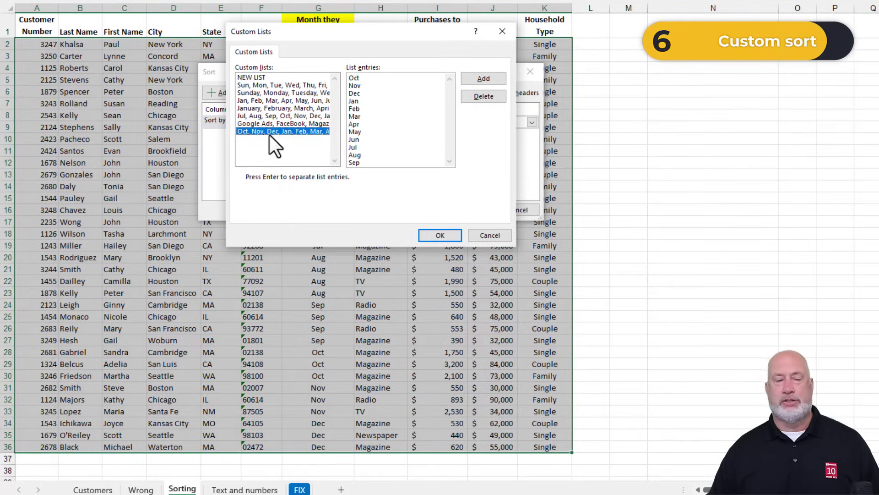
click(446, 229)
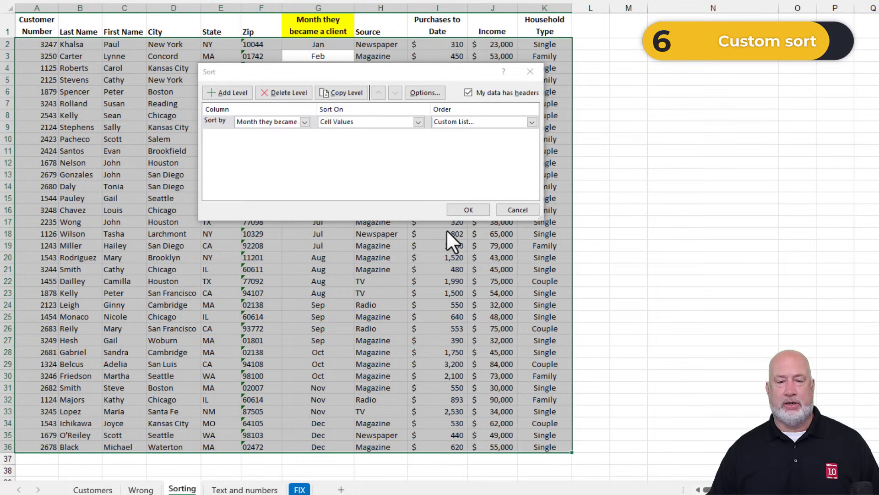
click(469, 214)
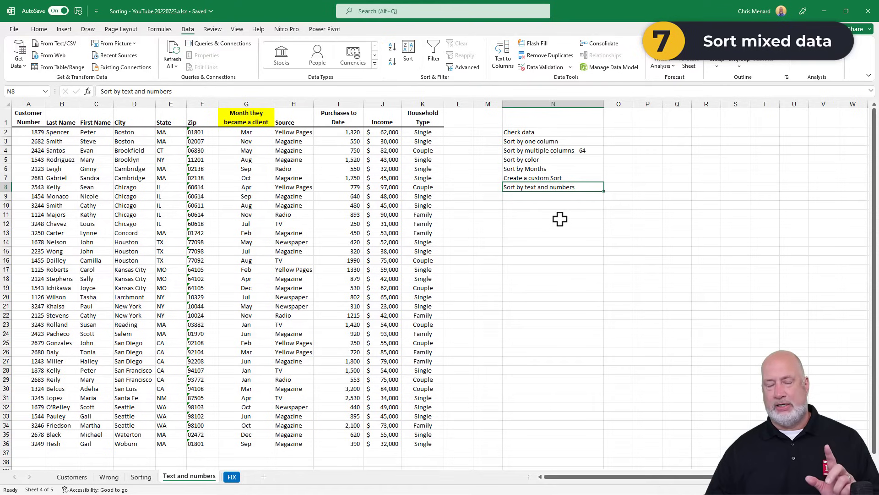
Step: Enter =SUM(I2:I36) in N11 to total Purchases to Date, then select I2:I36
click(529, 214)
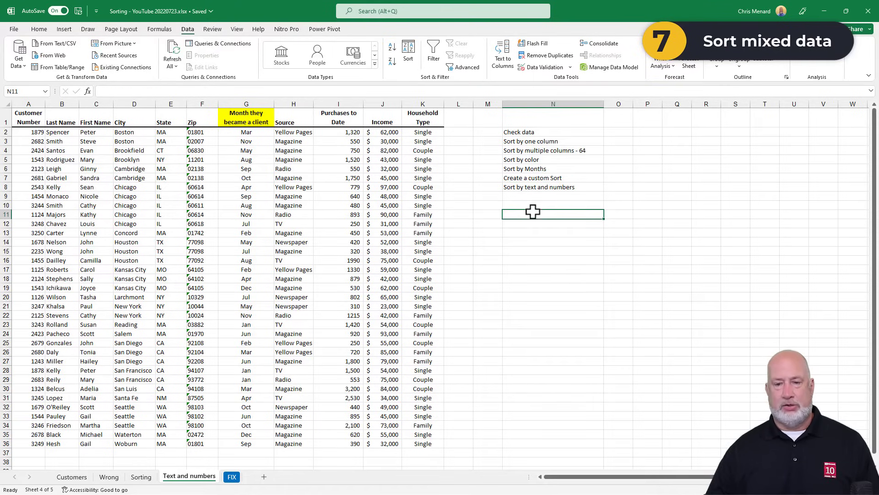
text(=sum)
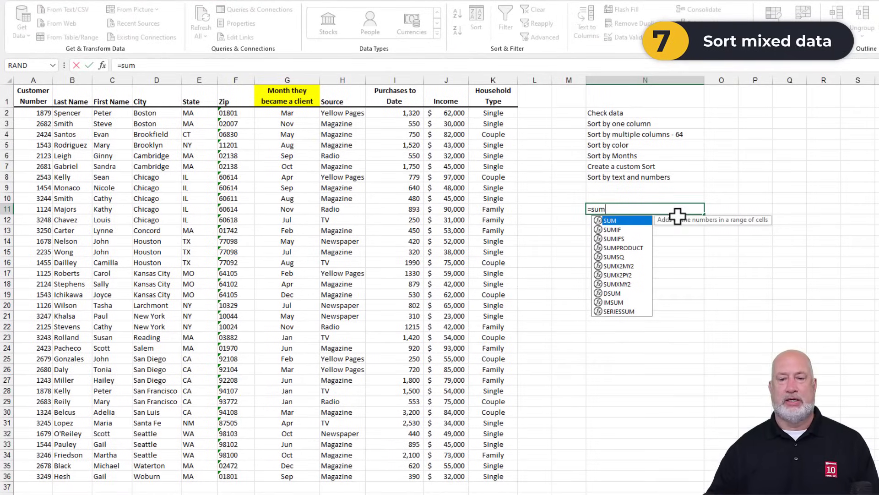
key(Tab)
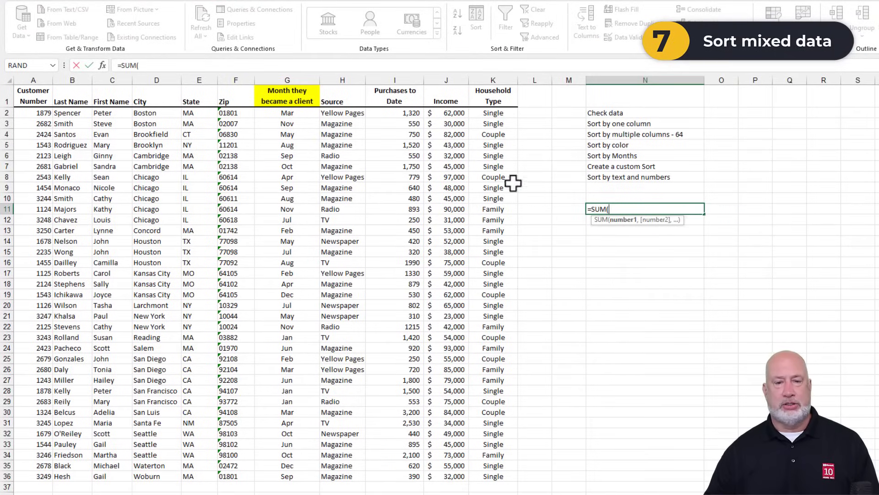
drag(392, 115, 381, 412)
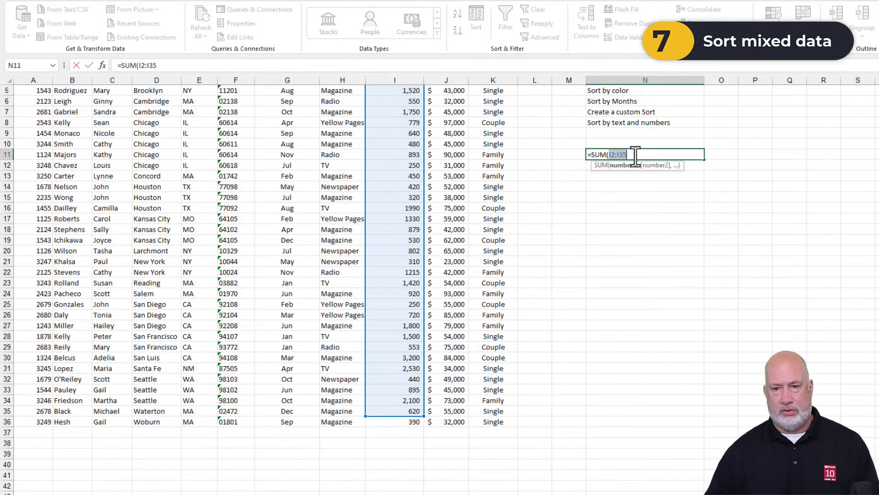
scroll(549, 153, up, 2)
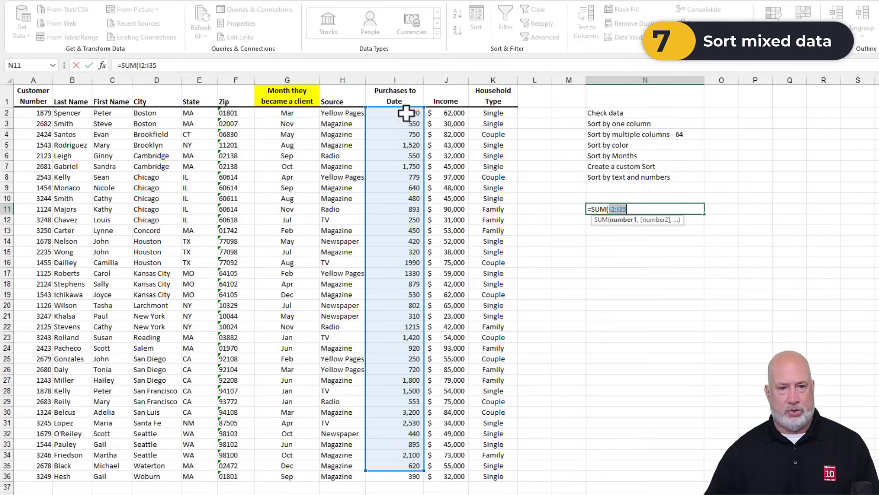
drag(400, 113, 405, 474)
key(ctrl+Return)
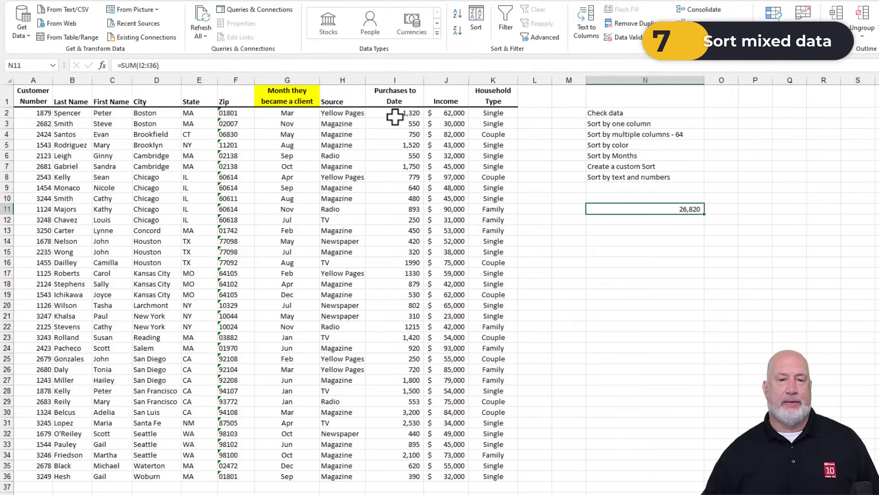
drag(395, 114, 387, 478)
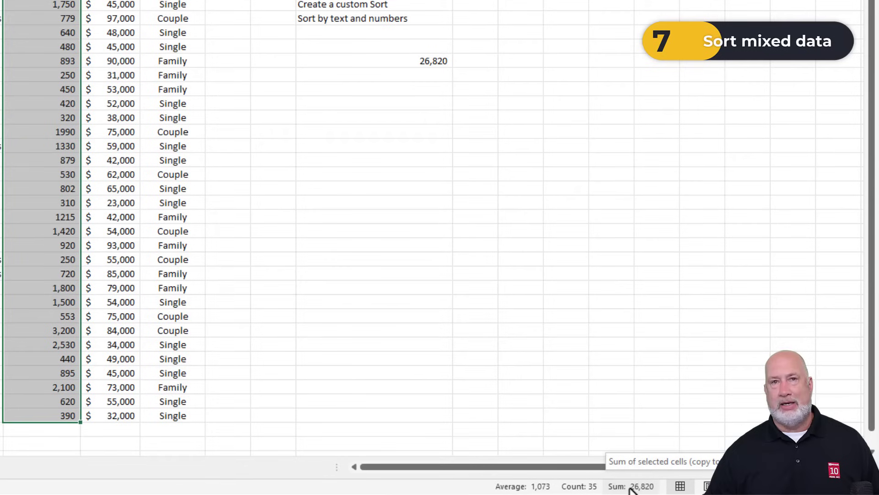
Step: Add Numerical Count, Minimum and Maximum to the status bar summary
right_click(632, 489)
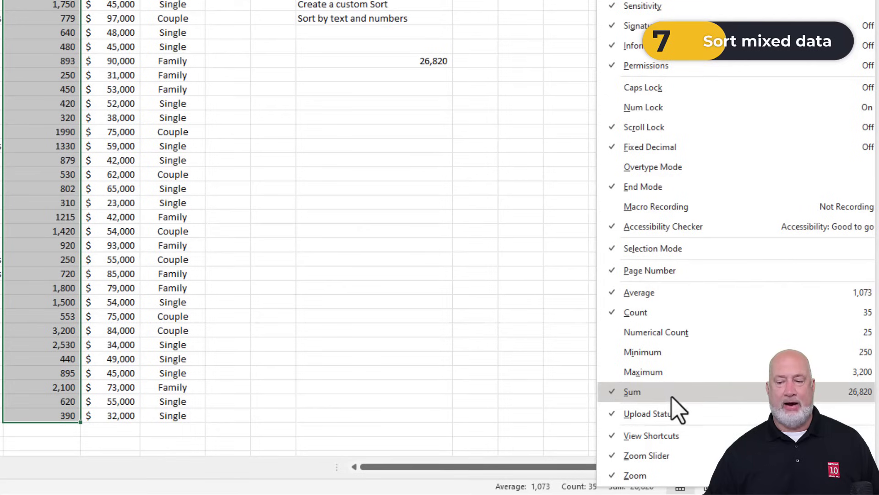
click(670, 331)
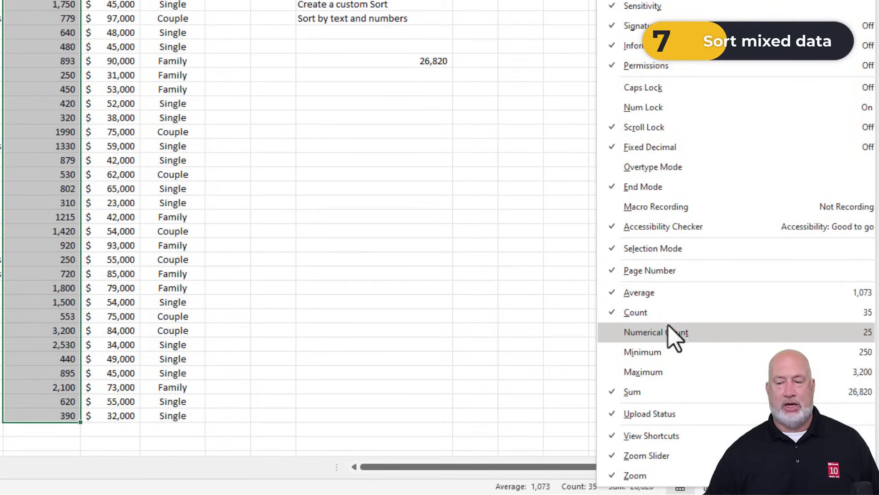
click(665, 352)
click(658, 374)
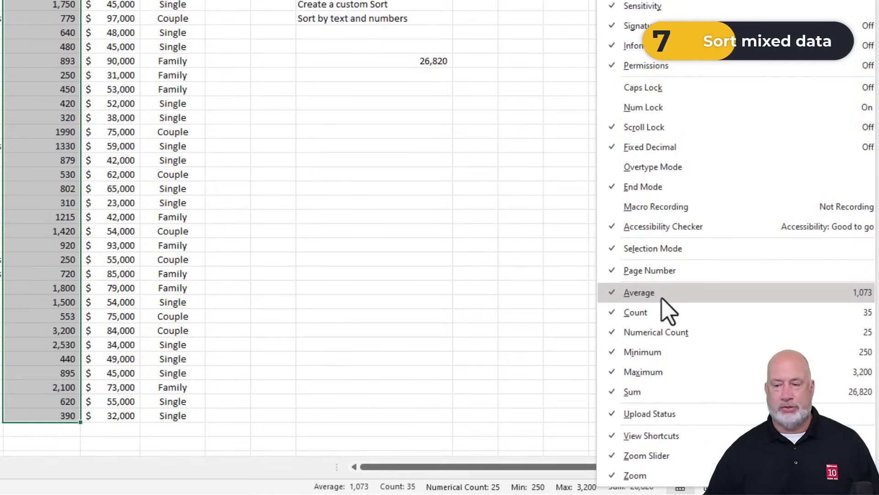
click(407, 247)
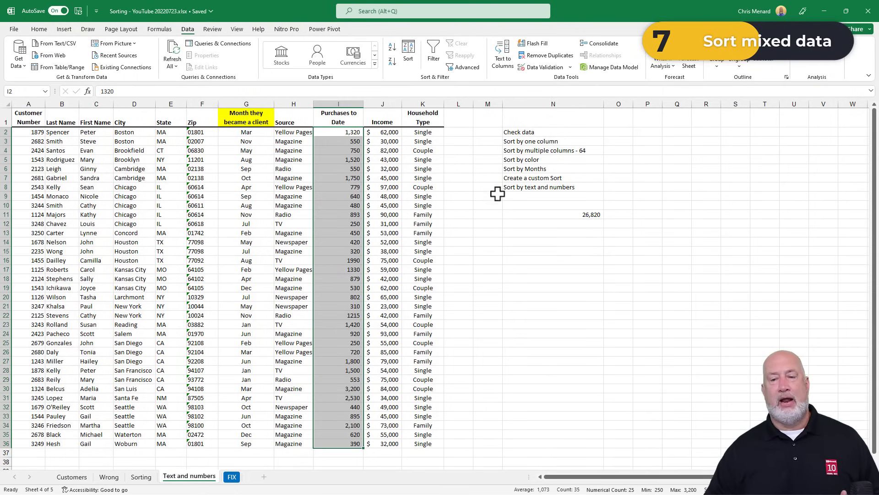
Step: Delete the 26,820 total in N11, enter 1 in L11 and copy it
click(558, 216)
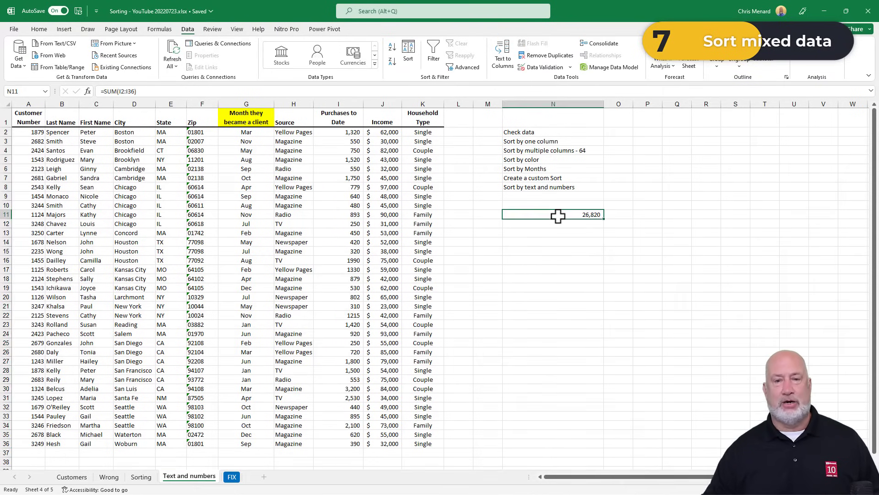
key(Delete)
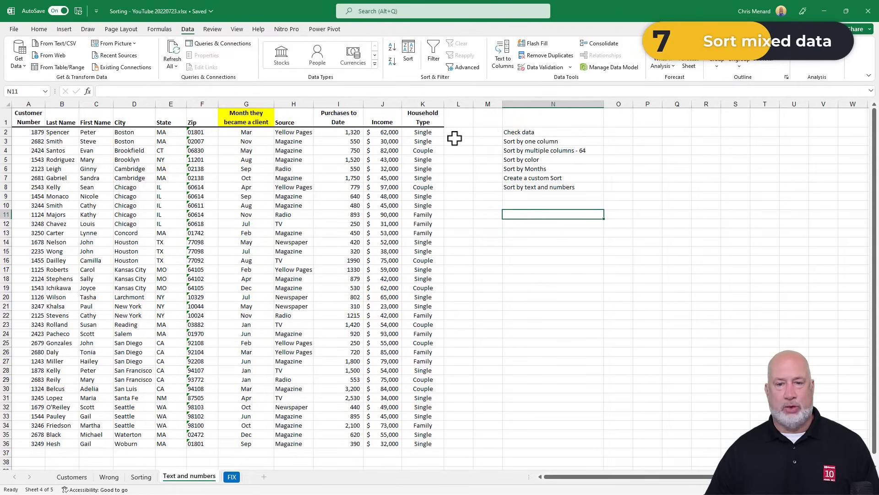
click(467, 217)
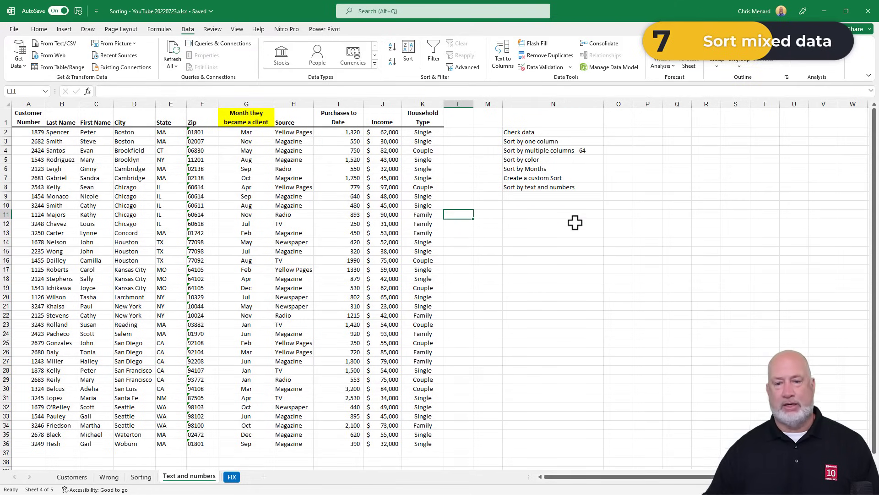
text(1)
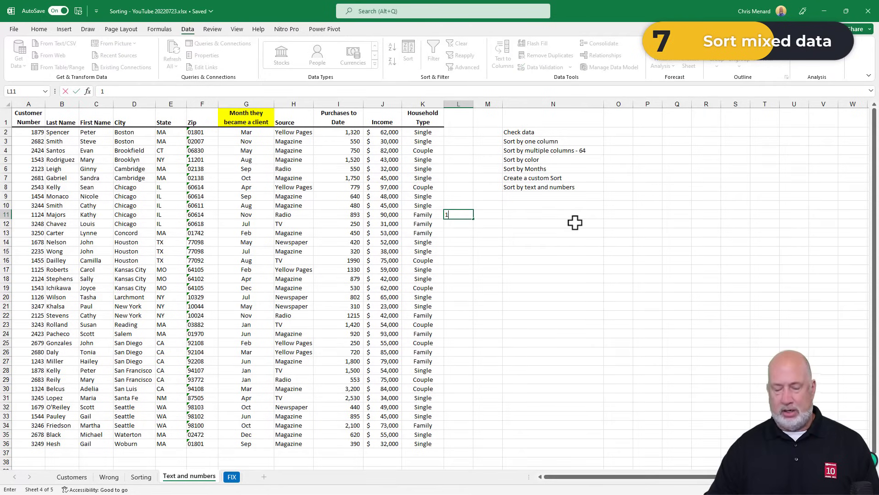
key(ctrl+Return)
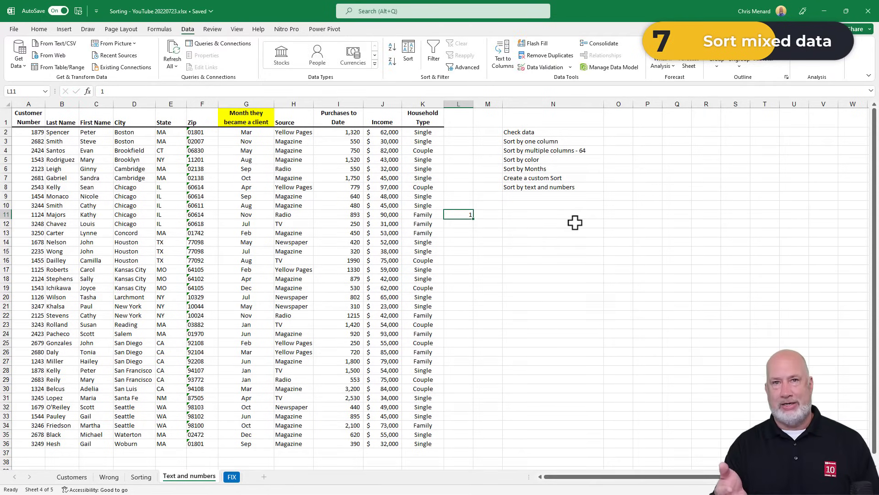
right_click(464, 214)
click(487, 243)
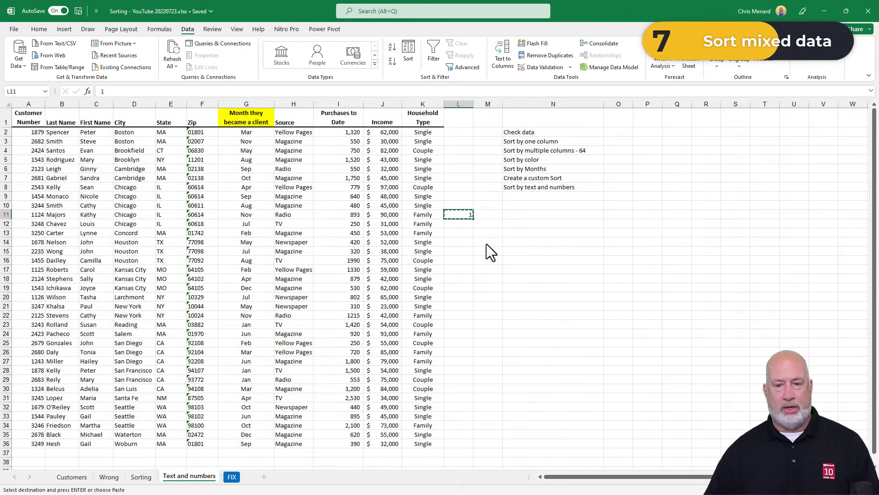
Step: Paste Special with Multiply onto I2:I36 to make the purchases numeric
drag(346, 133, 335, 443)
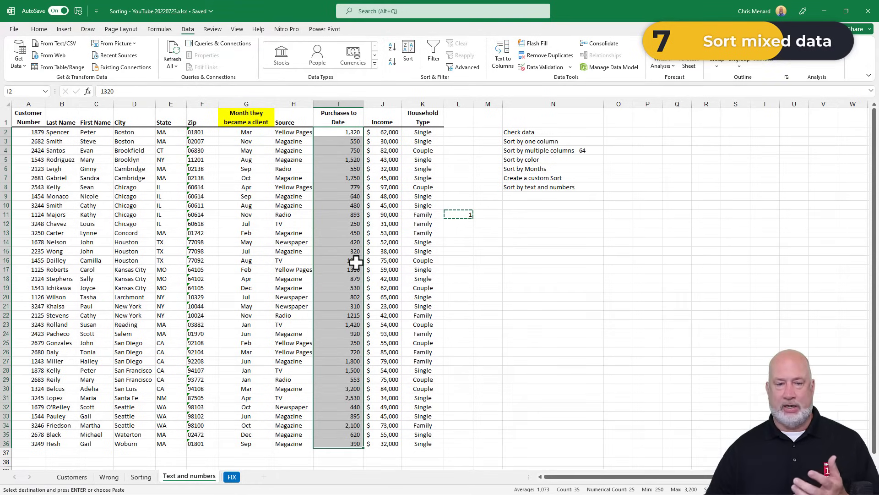
right_click(339, 148)
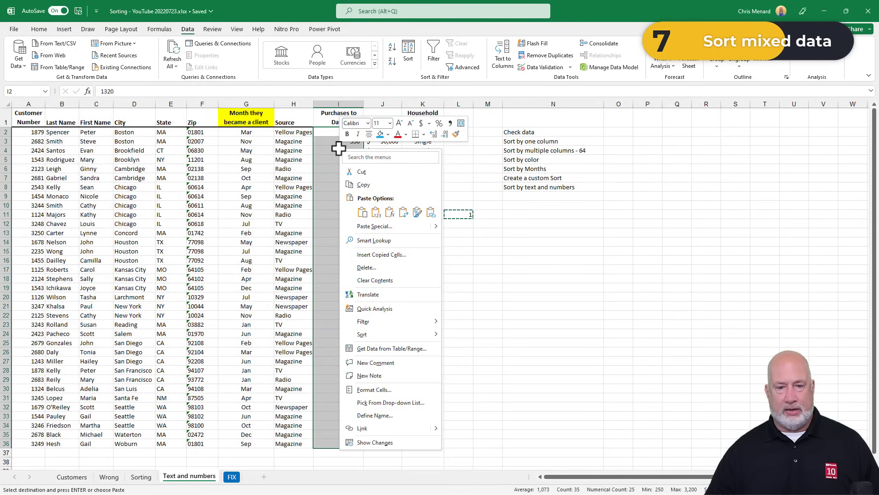
click(374, 227)
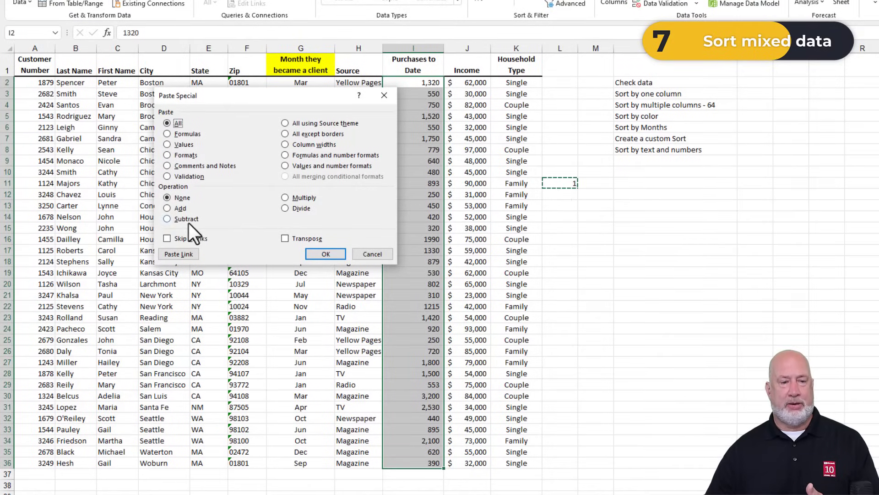
click(285, 197)
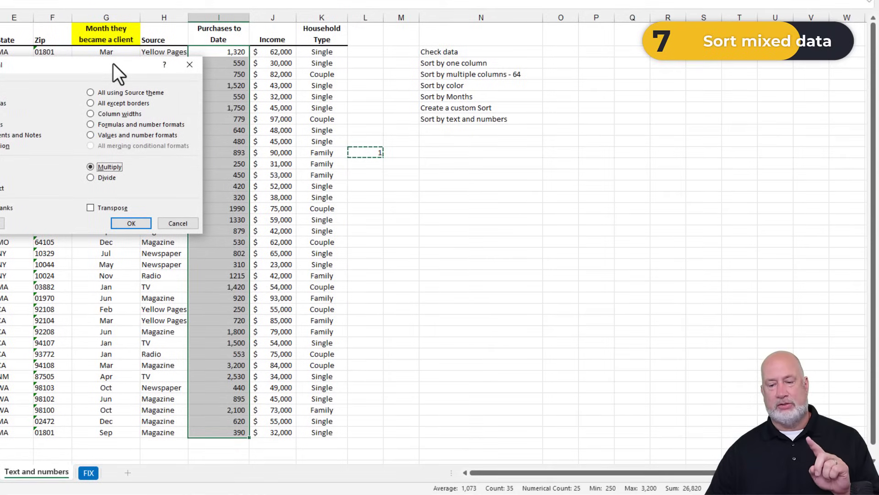
click(131, 223)
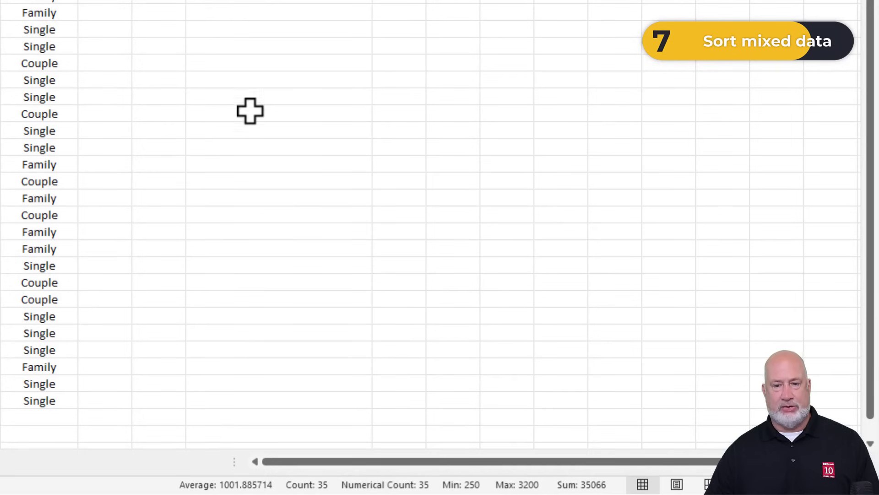
click(326, 126)
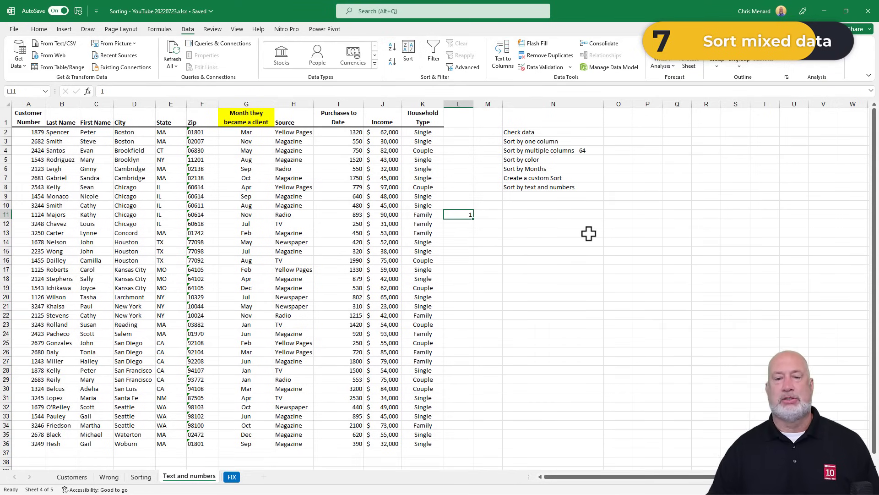
Step: Undo the multiply paste and delete the helper 1 from L11
click(336, 150)
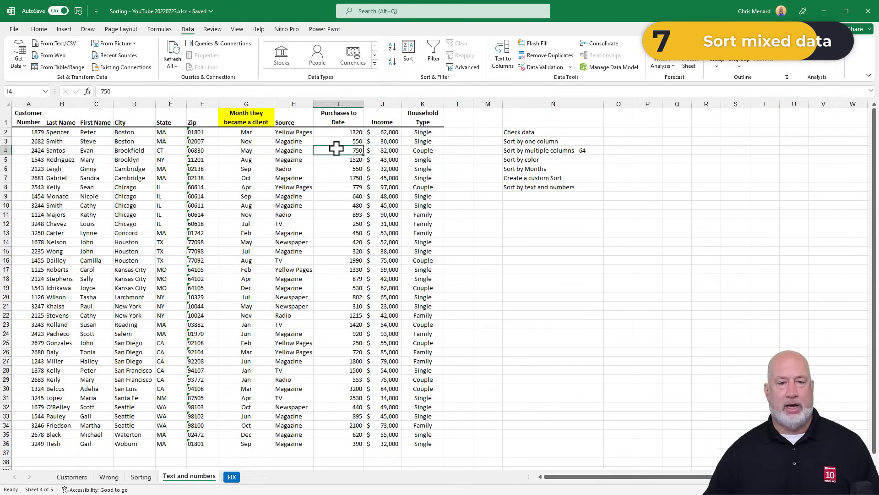
click(526, 184)
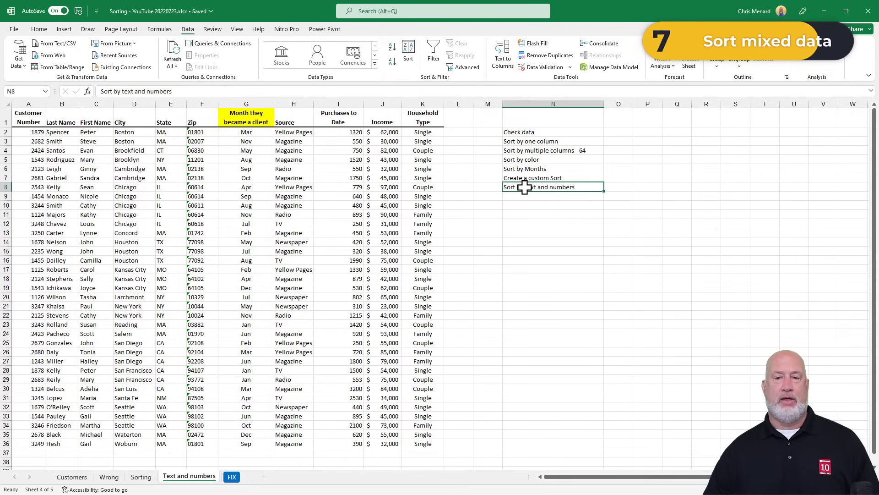
click(383, 178)
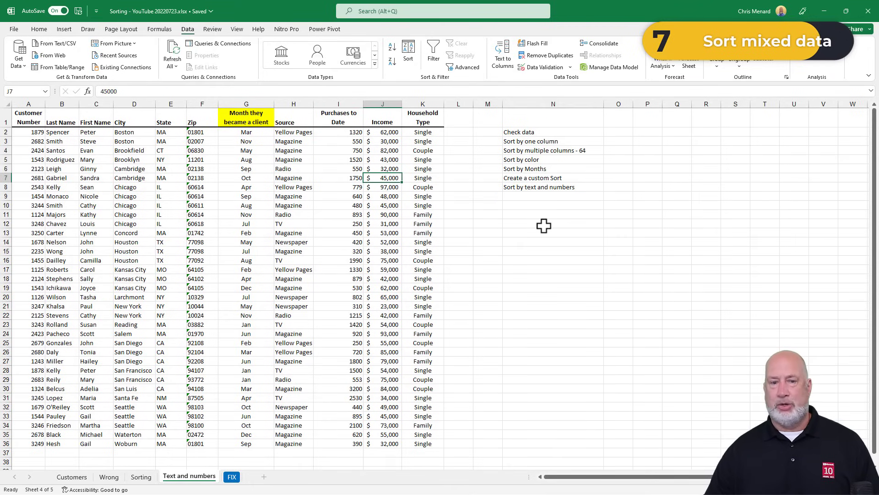
key(Right)
key(Right)
key(Down)
key(Down)
key(Down)
key(Down)
key(ctrl+z)
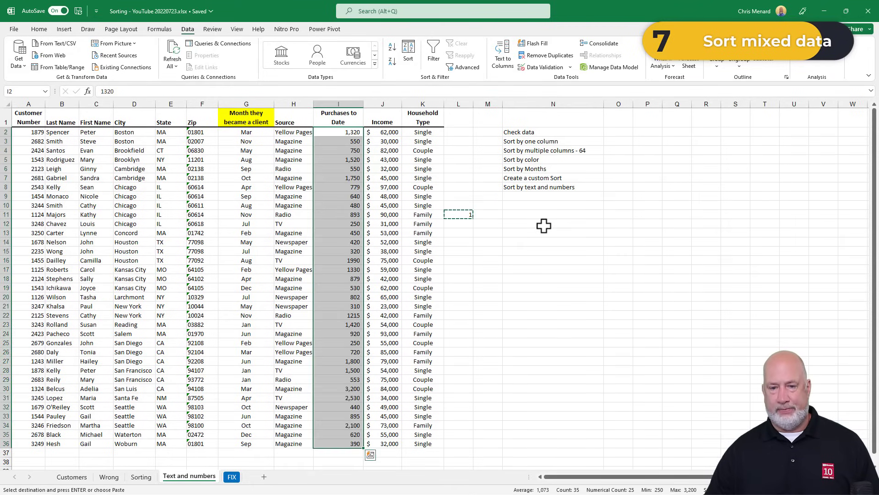
click(333, 158)
click(456, 214)
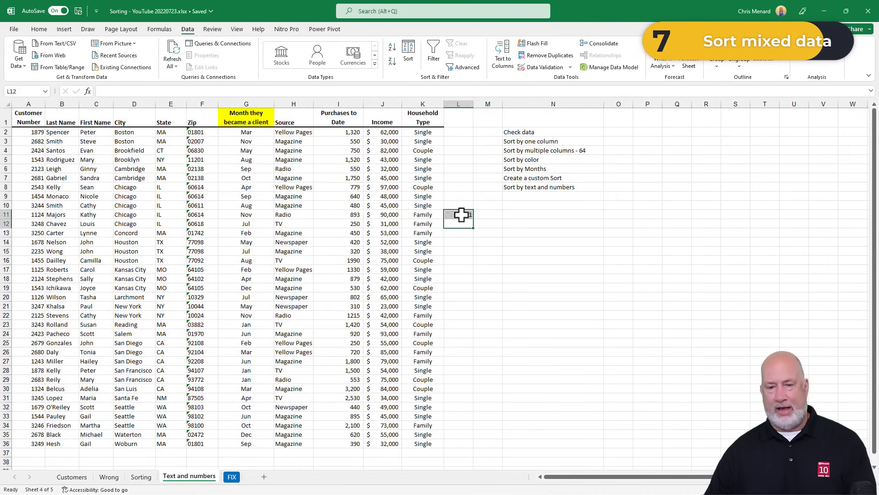
key(Delete)
Step: Sort by Purchases to Date smallest to largest and select the text-stored I27:I36
click(341, 149)
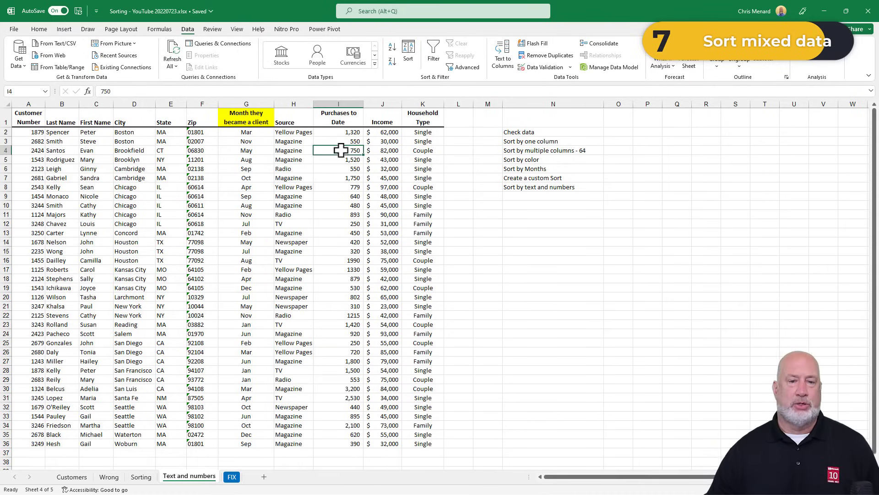
right_click(343, 154)
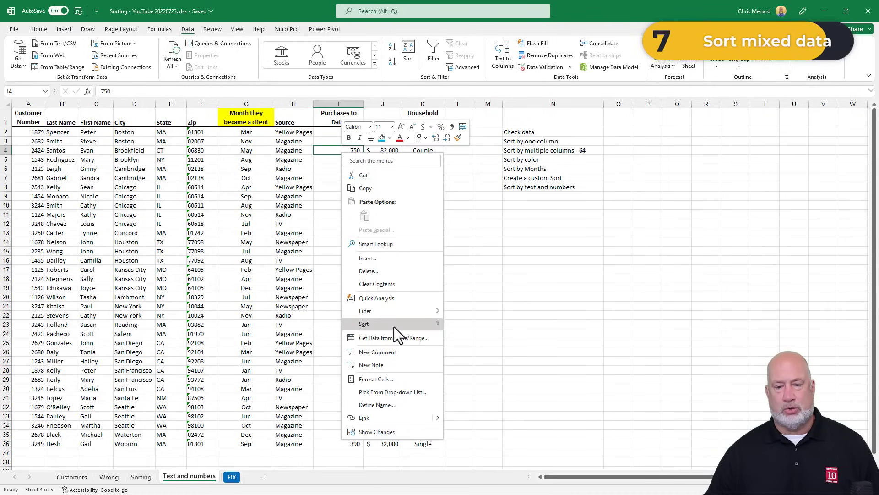
mouse_move(393, 324)
click(481, 325)
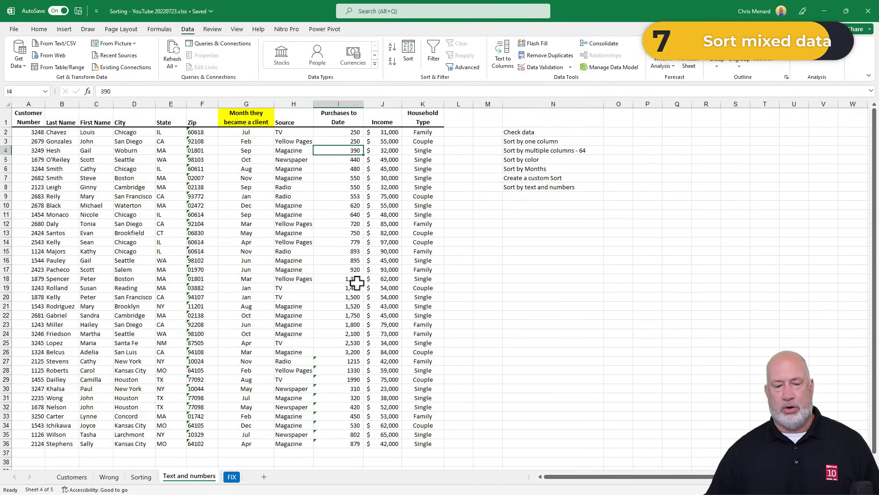
scroll(353, 311, down, 5)
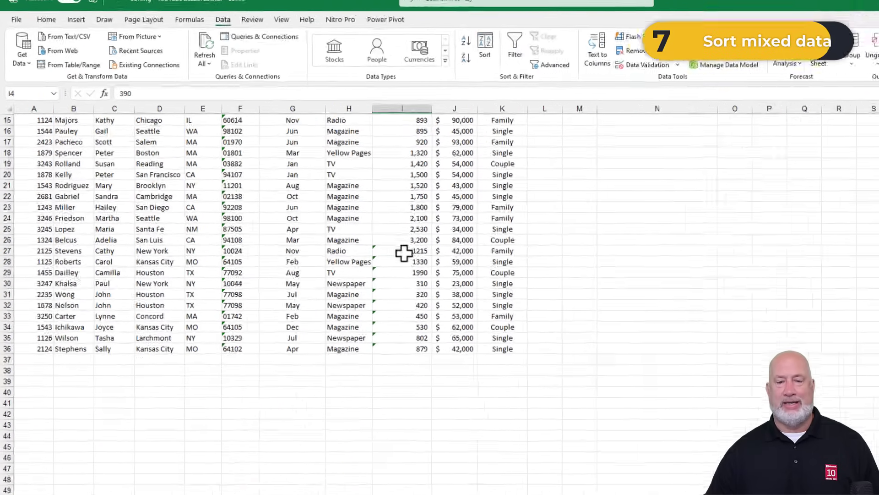
drag(404, 253, 400, 345)
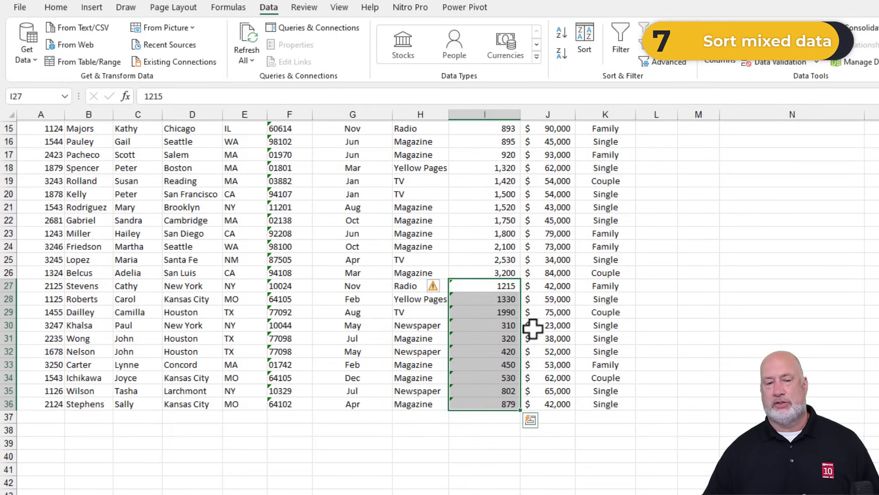
Step: Use Convert to Number on I27:I36, then reselect I2:I36 to review
mouse_move(438, 290)
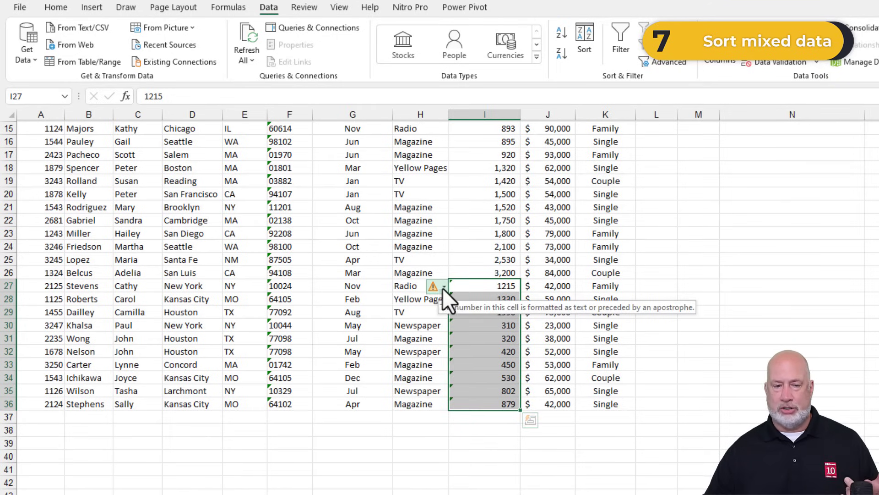
click(443, 288)
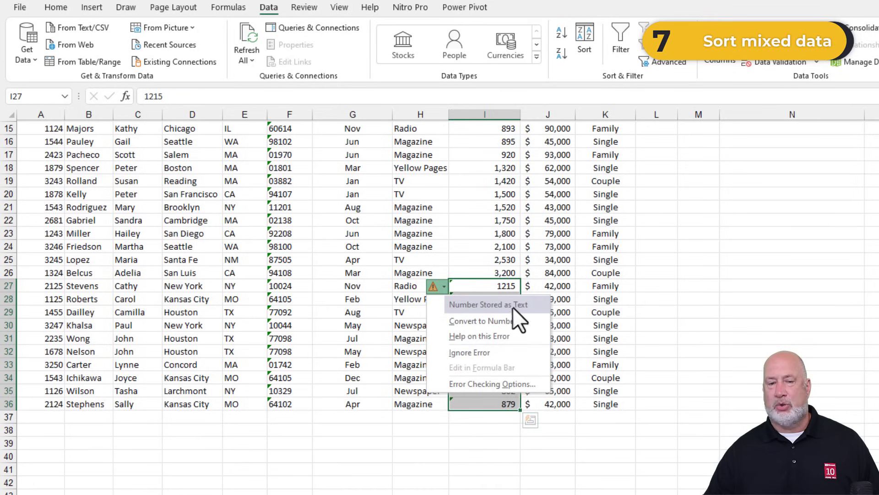
click(507, 321)
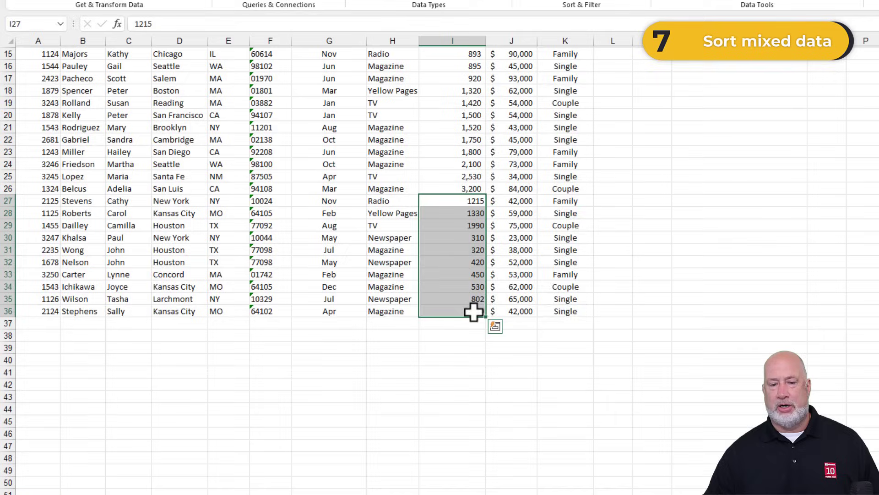
drag(504, 404, 505, 182)
drag(456, 67, 434, 45)
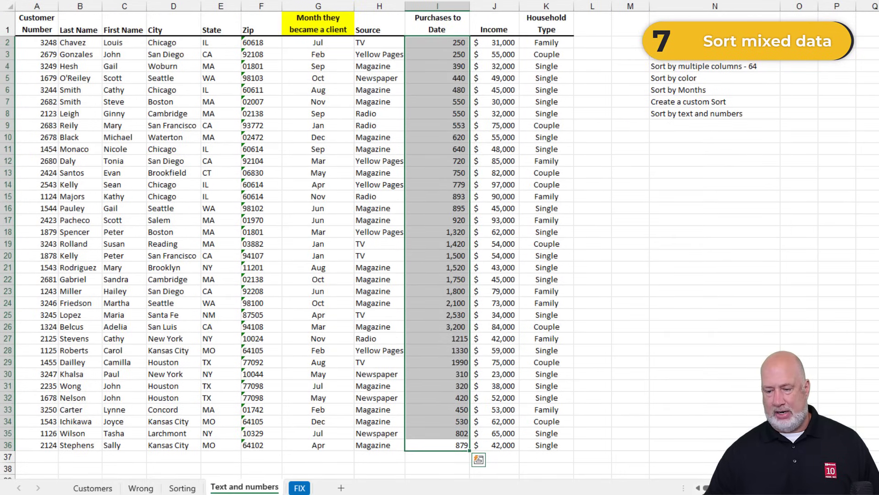